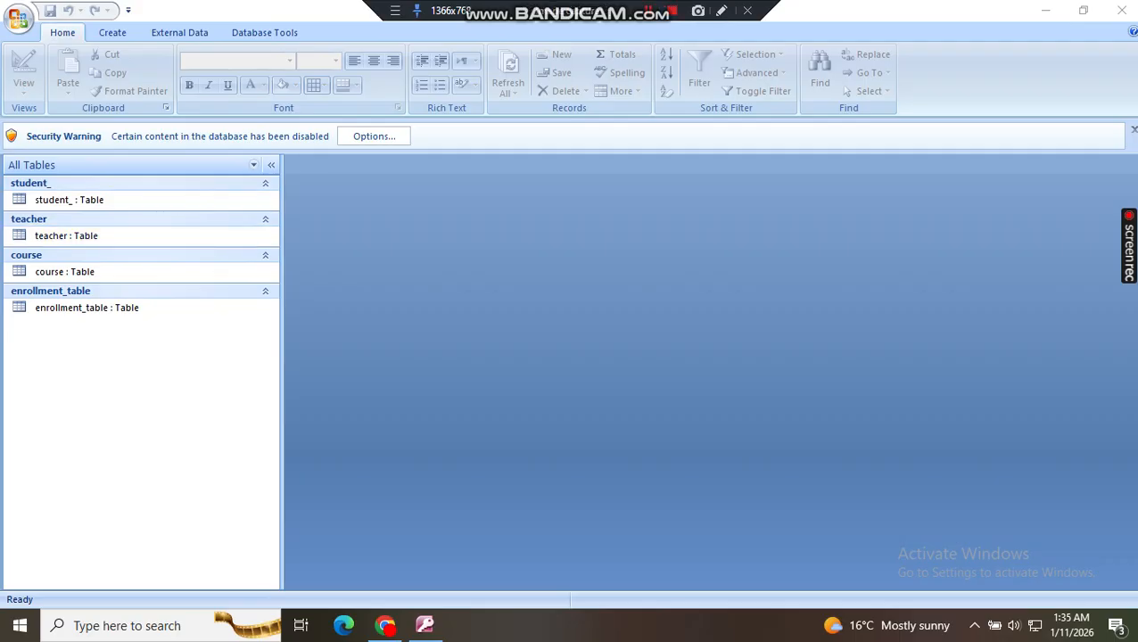
{"action": "left_click", "coordinate": [721, 10]}
{"action": "left_click_drag", "start_coordinate": [162, 194], "coordinate": [367, 89]}
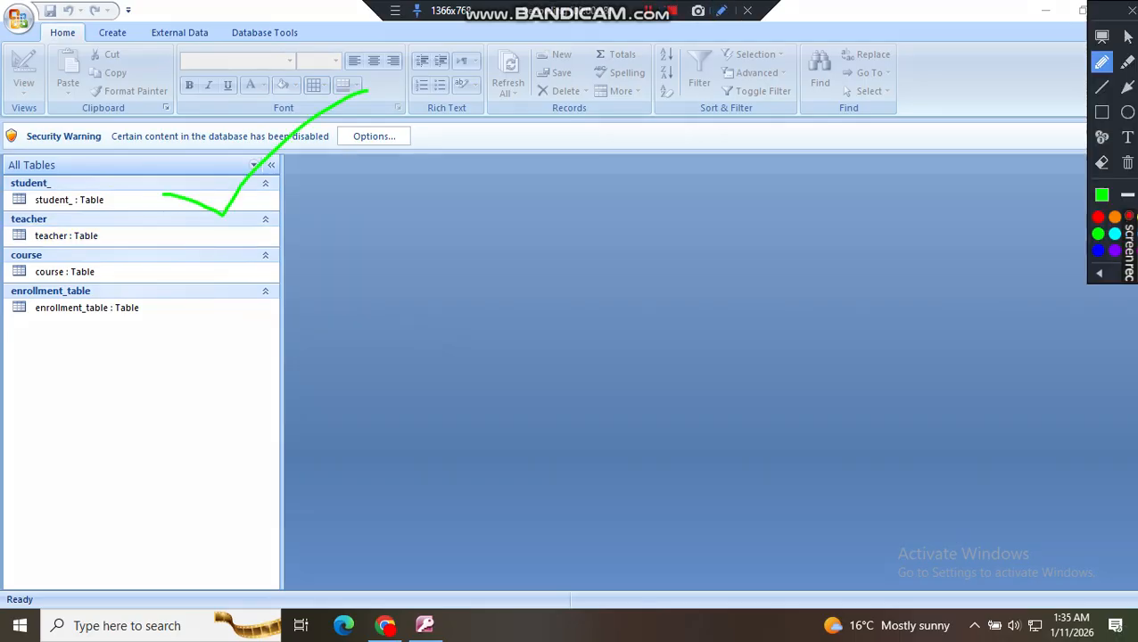
{"action": "key", "text": "Escape"}
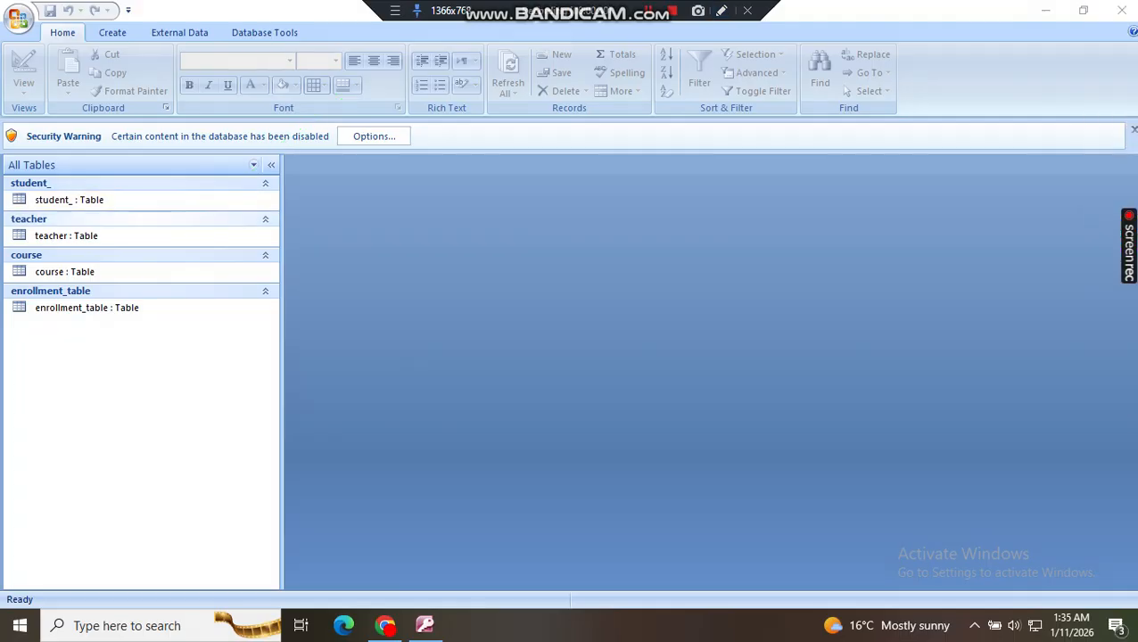
{"action": "left_click", "coordinate": [107, 237]}
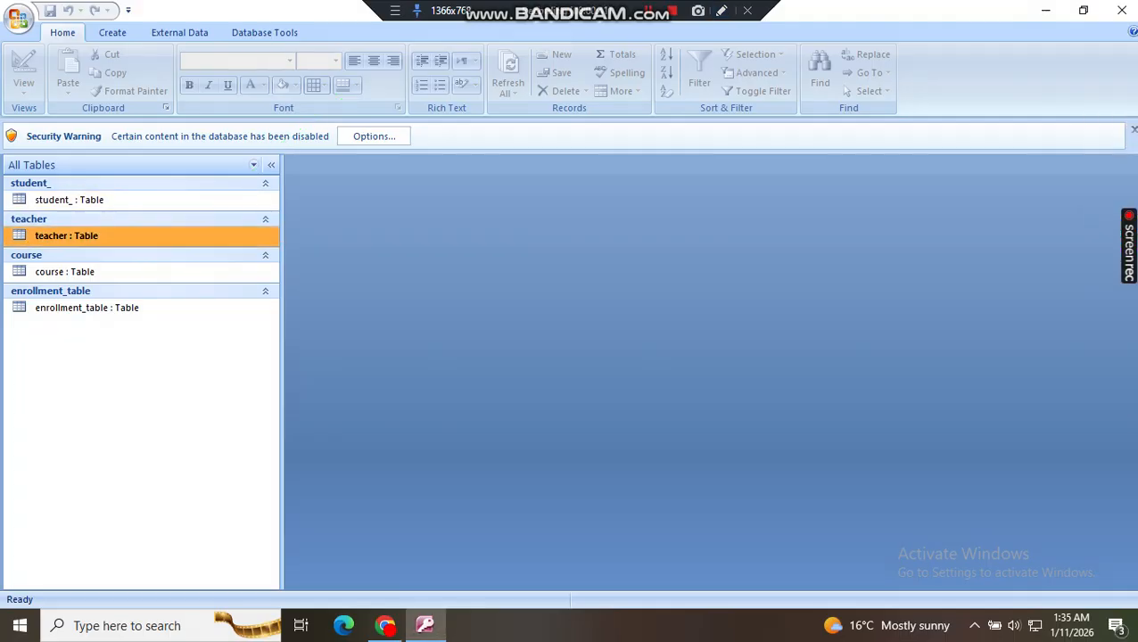
{"action": "left_click", "coordinate": [721, 9]}
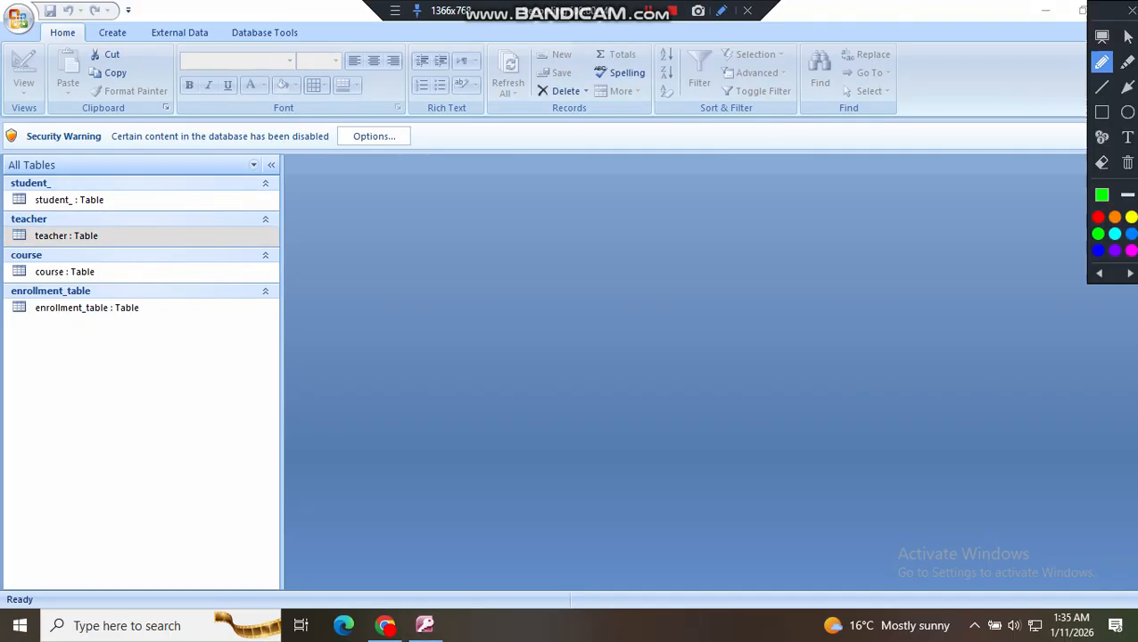
{"action": "mouse_move", "coordinate": [66, 216]}
{"action": "left_mouse_down"}
{"action": "mouse_move", "coordinate": [94, 245]}
{"action": "mouse_move", "coordinate": [227, 200]}
{"action": "left_mouse_up"}
{"action": "left_click_drag", "start_coordinate": [126, 267], "coordinate": [257, 226]}
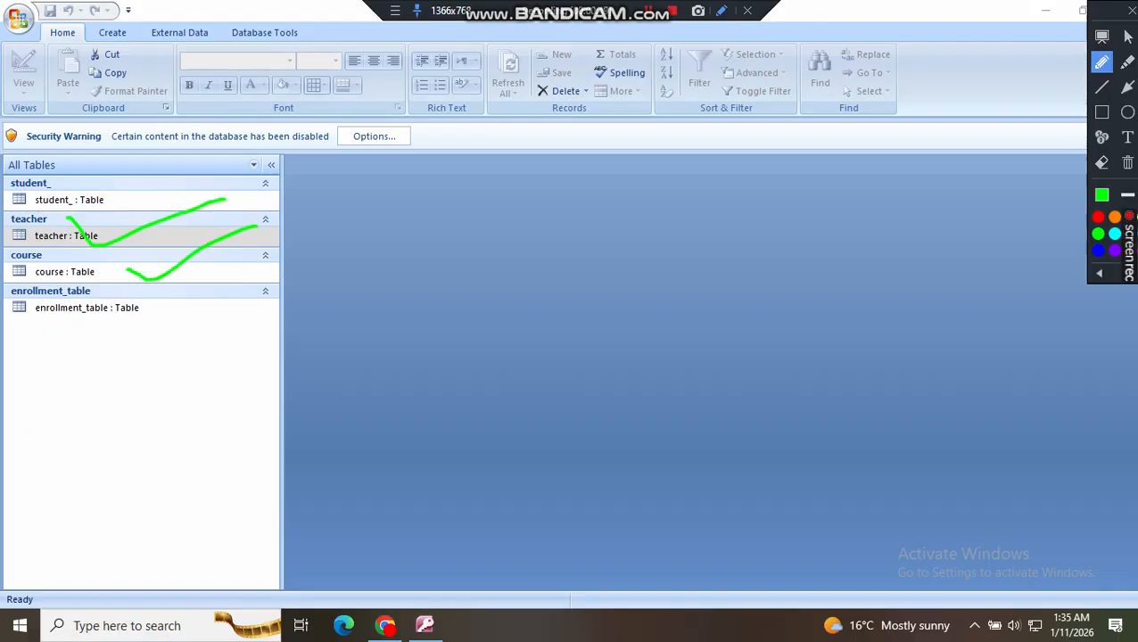
{"action": "left_click", "coordinate": [1131, 11]}
{"action": "left_click_drag", "start_coordinate": [571, 11], "coordinate": [839, 11]}
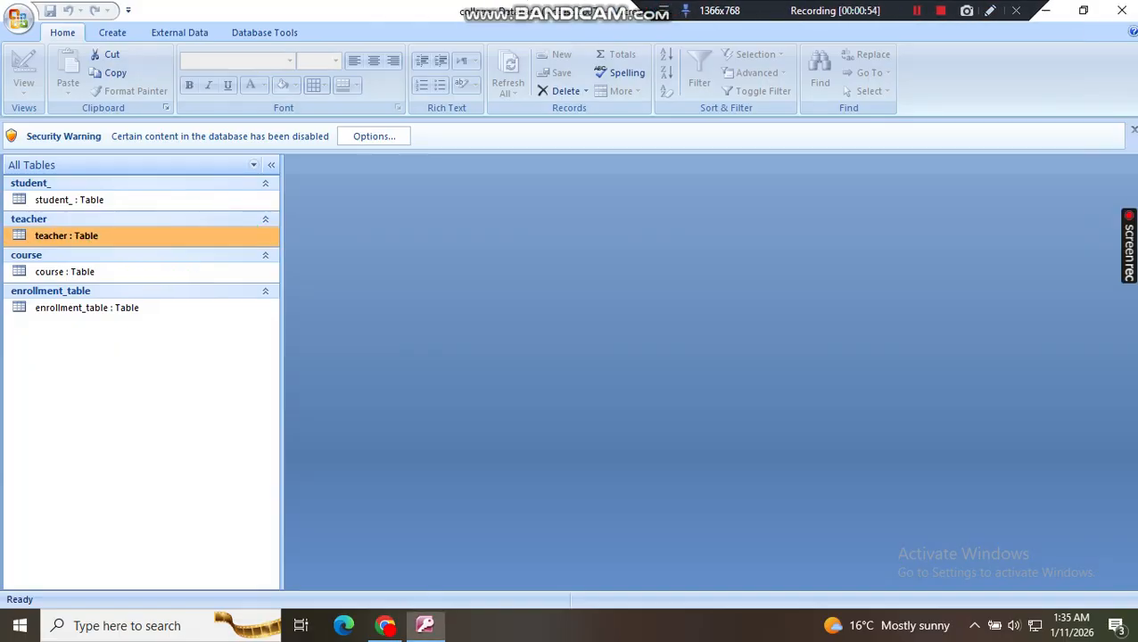
Step: Start the Form Wizard for the teacher table and add all its fields, from ID through course, to the form
{"action": "left_click", "coordinate": [112, 33]}
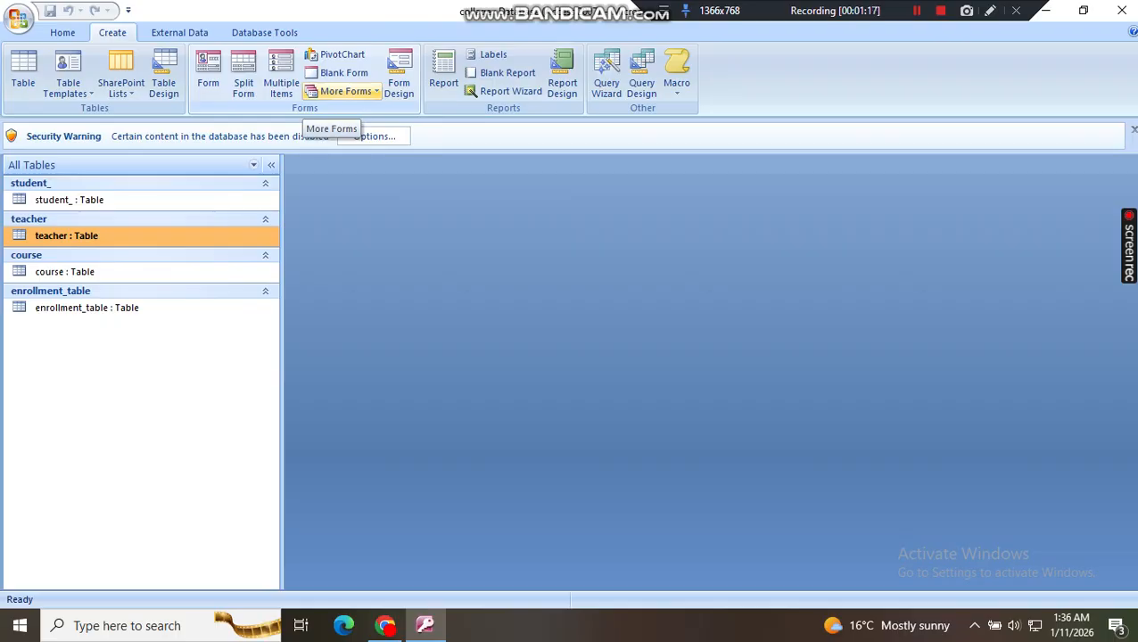
{"action": "left_click", "coordinate": [346, 91]}
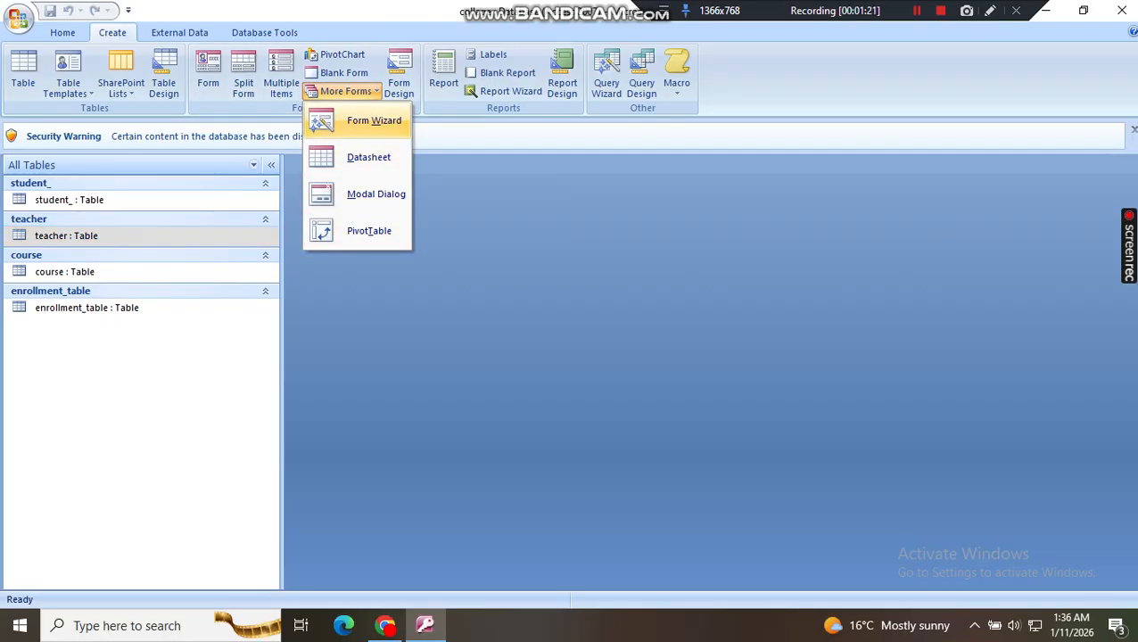
{"action": "left_click", "coordinate": [373, 120]}
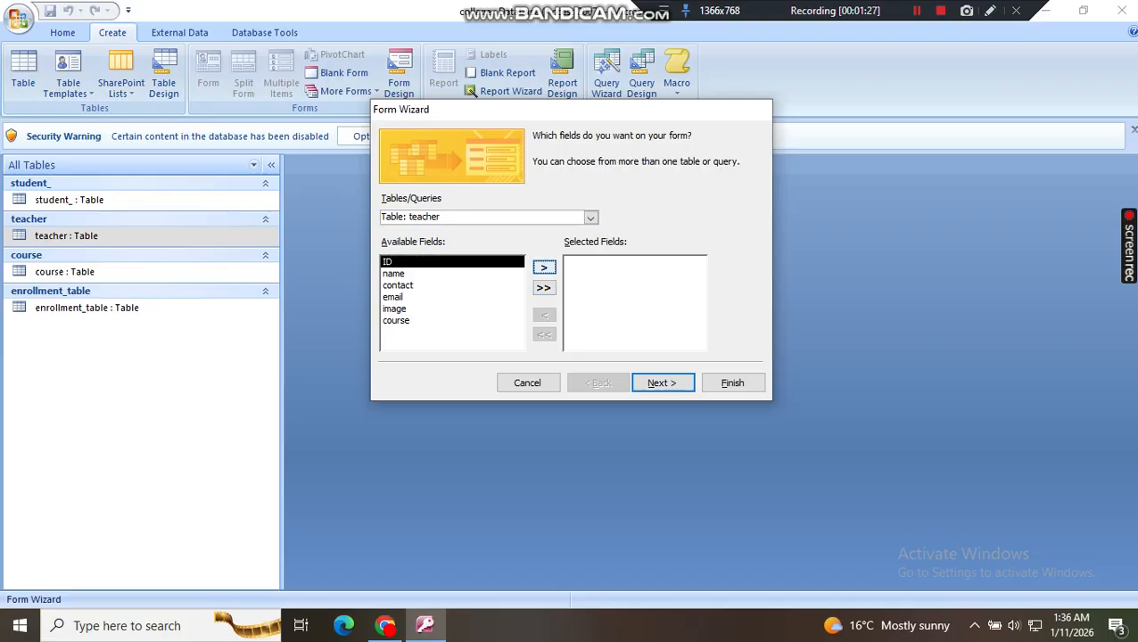
{"action": "left_click", "coordinate": [543, 267]}
{"action": "left_click", "coordinate": [543, 267]}
{"action": "left_click", "coordinate": [543, 267]}
{"action": "left_click", "coordinate": [543, 267]}
{"action": "left_click", "coordinate": [543, 267]}
{"action": "left_click", "coordinate": [544, 267]}
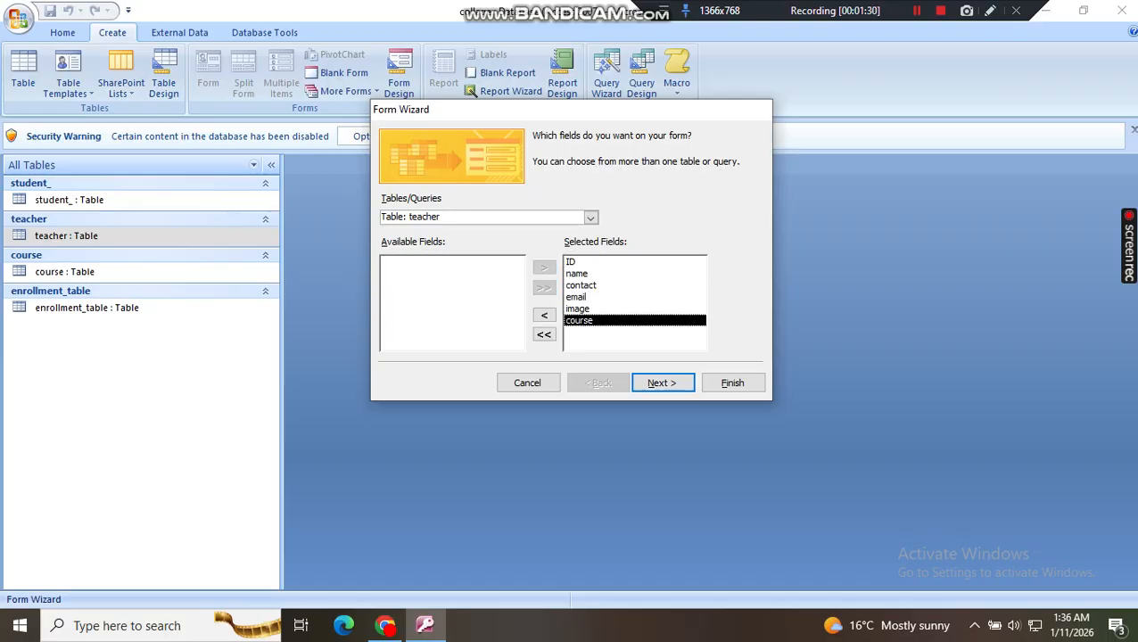
Step: Finish the wizard with the Columnar layout, the Office style and the option to modify the form's design
{"action": "left_click", "coordinate": [662, 383]}
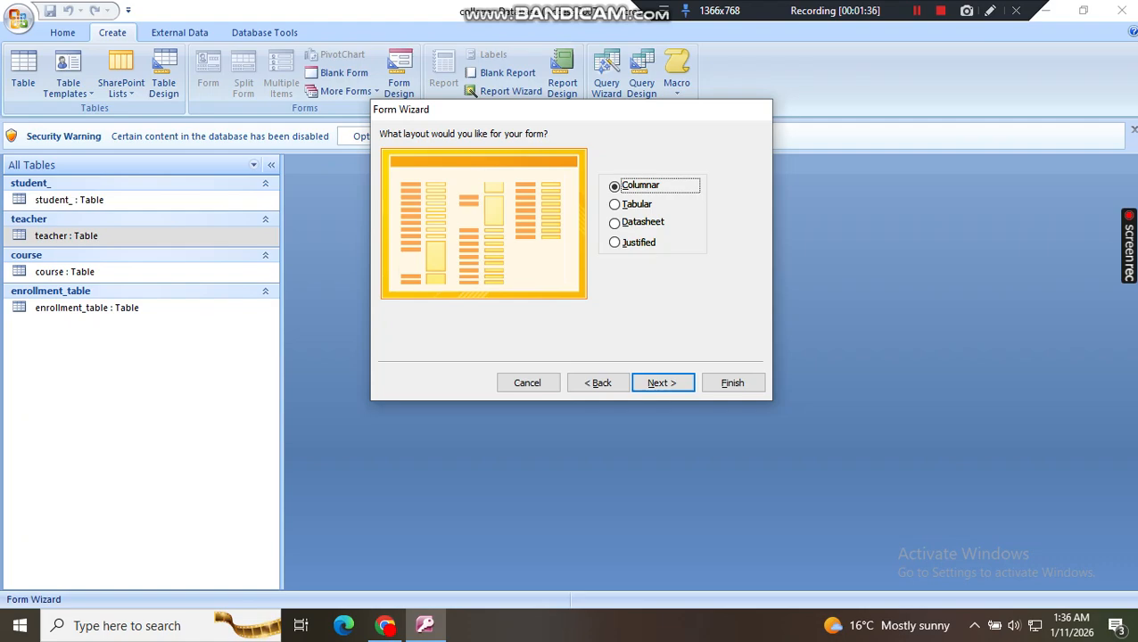
{"action": "key", "text": "Return"}
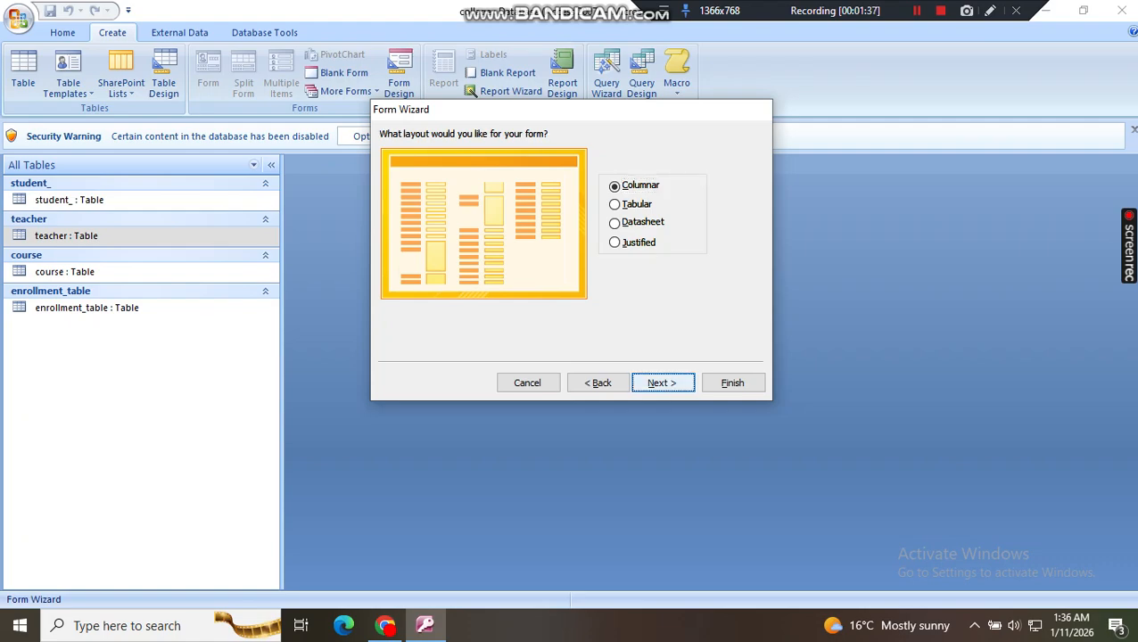
{"action": "left_click", "coordinate": [616, 263]}
{"action": "left_click", "coordinate": [616, 321]}
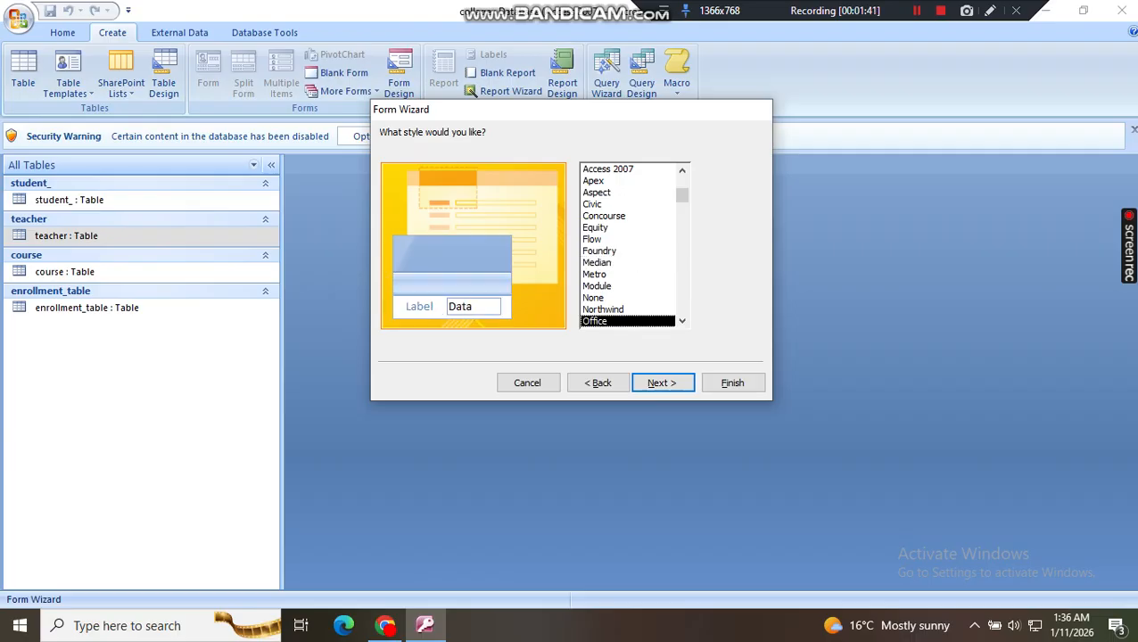
{"action": "left_click", "coordinate": [663, 383]}
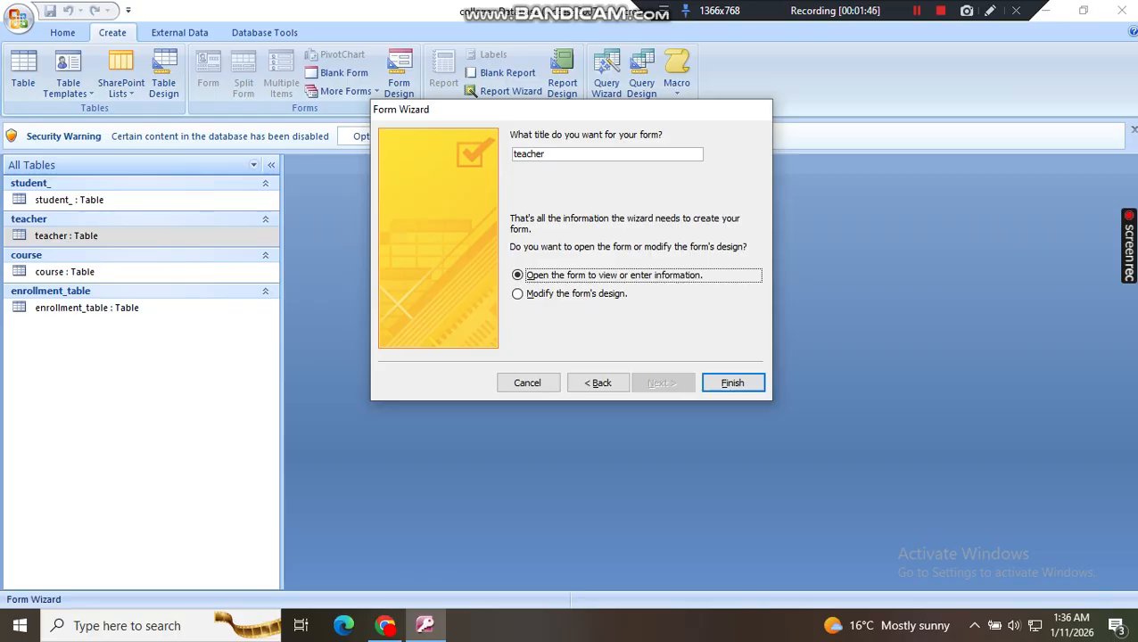
{"action": "left_click", "coordinate": [517, 294]}
{"action": "left_click", "coordinate": [733, 382]}
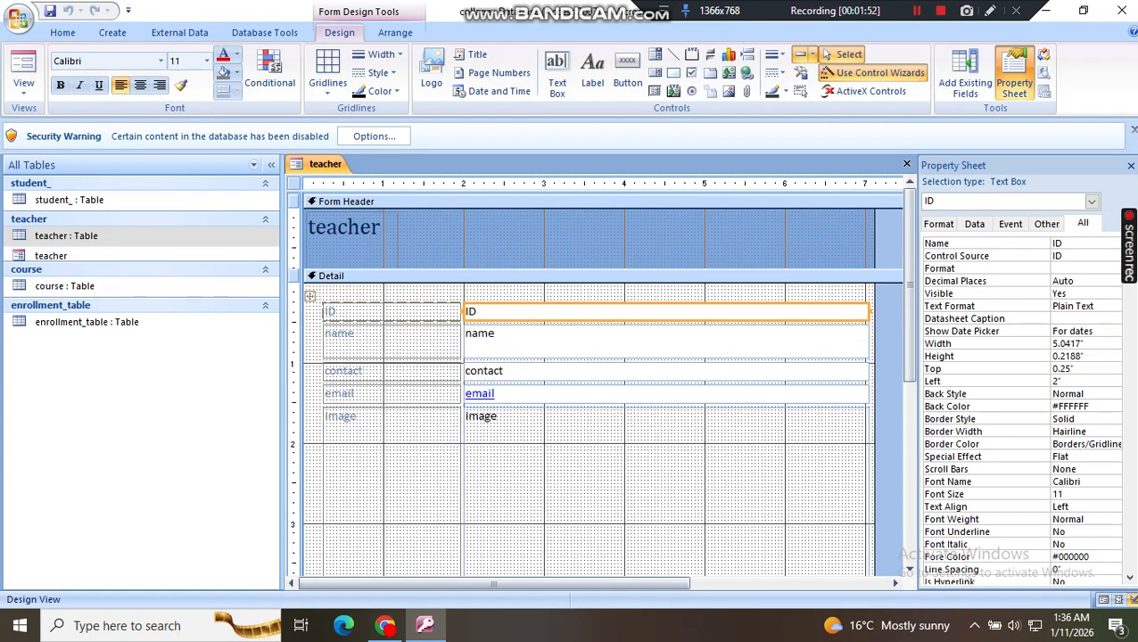
{"action": "left_click", "coordinate": [393, 341]}
{"action": "left_click", "coordinate": [553, 342]}
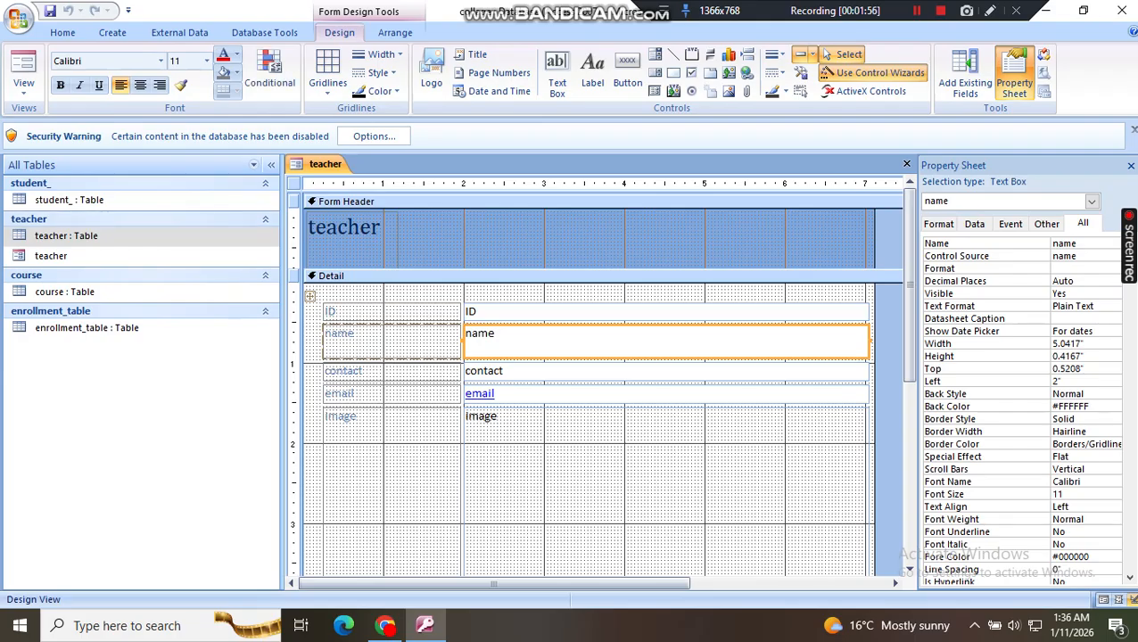
{"action": "left_click", "coordinate": [553, 372]}
{"action": "left_click", "coordinate": [392, 393]}
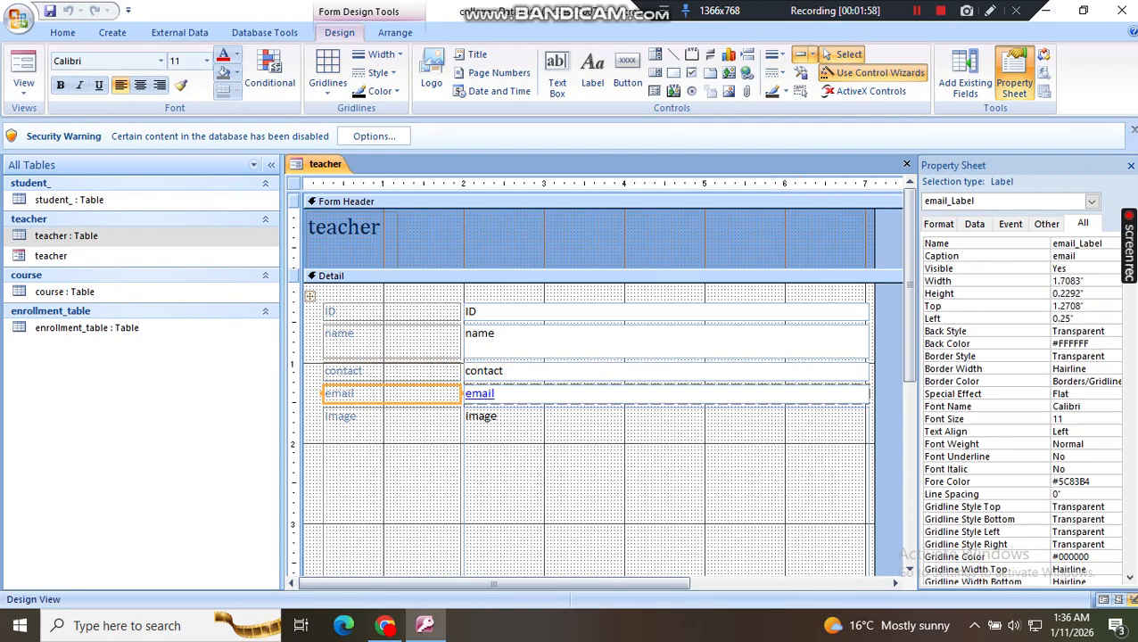
{"action": "left_click", "coordinate": [553, 394], "text": "shift"}
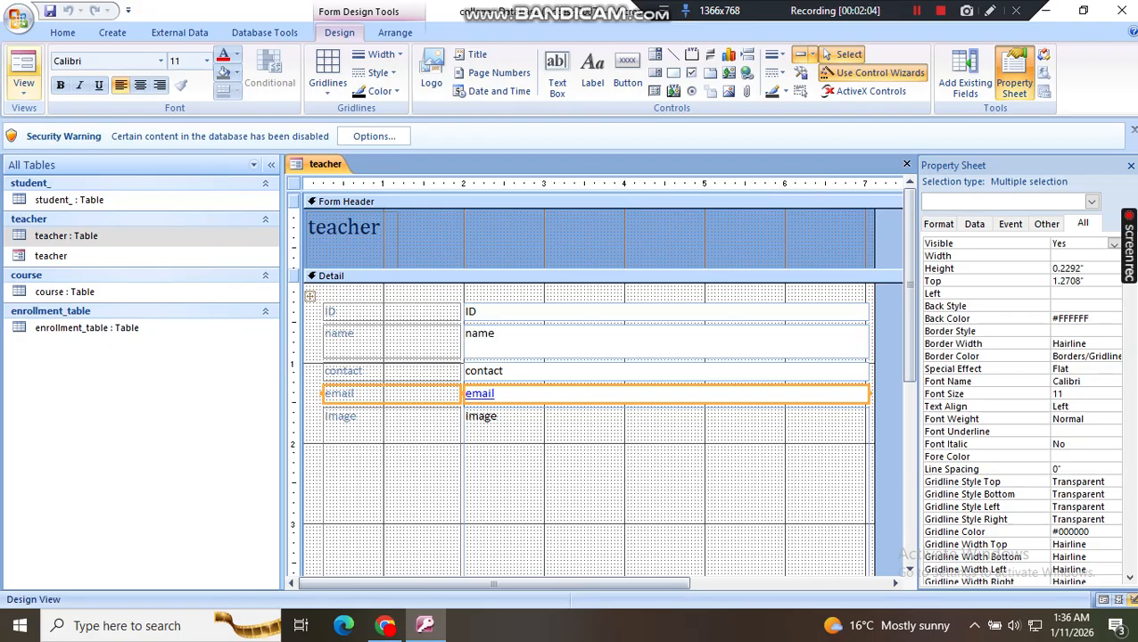
Step: Show the teacher form in Form View and look over the first record's fields from ID down to course
{"action": "left_click", "coordinate": [24, 67]}
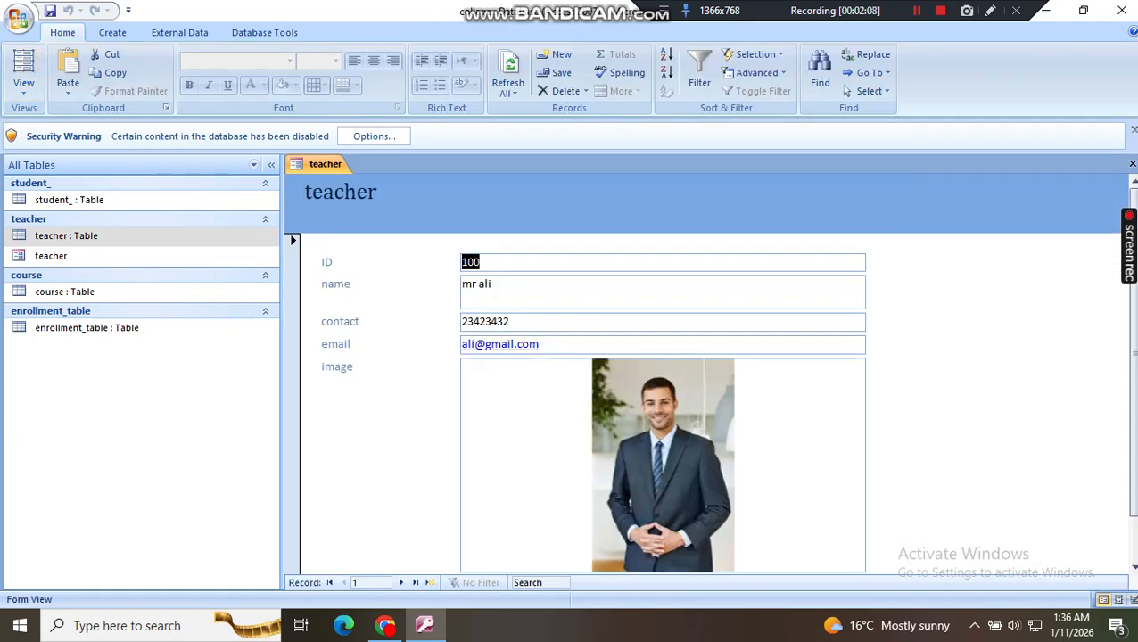
{"action": "scroll", "coordinate": [661, 402], "scroll_direction": "down", "scroll_amount": 1}
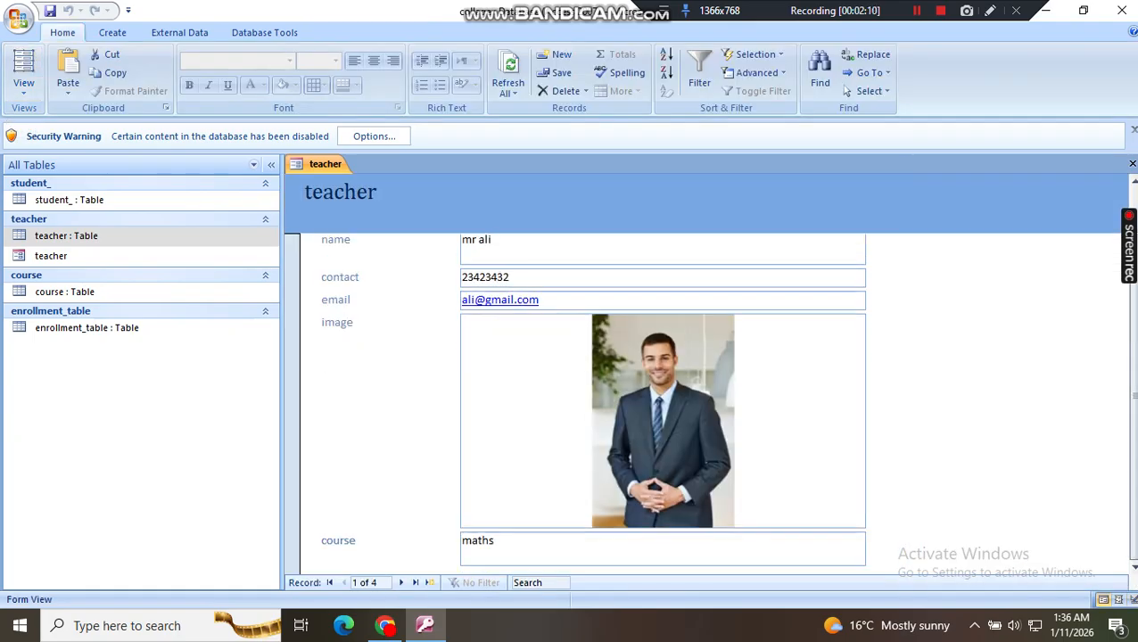
{"action": "scroll", "coordinate": [662, 401], "scroll_direction": "up", "scroll_amount": 1}
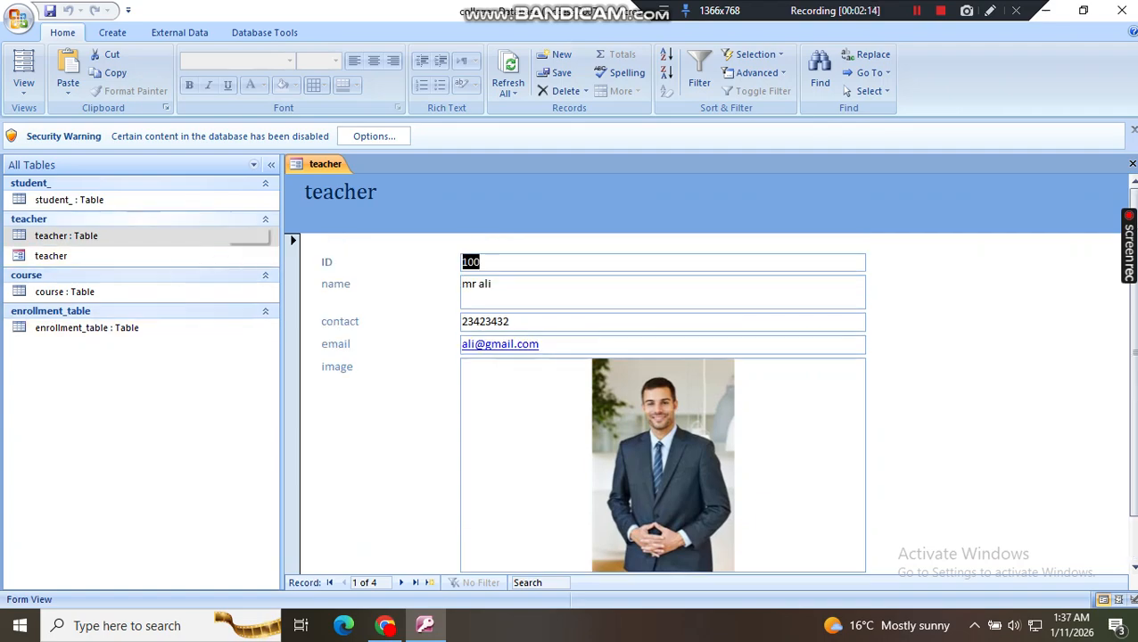
Step: Return the teacher form to Design View and extend the Detail section below the course field to about 6.9 inches high
{"action": "right_click", "coordinate": [308, 166]}
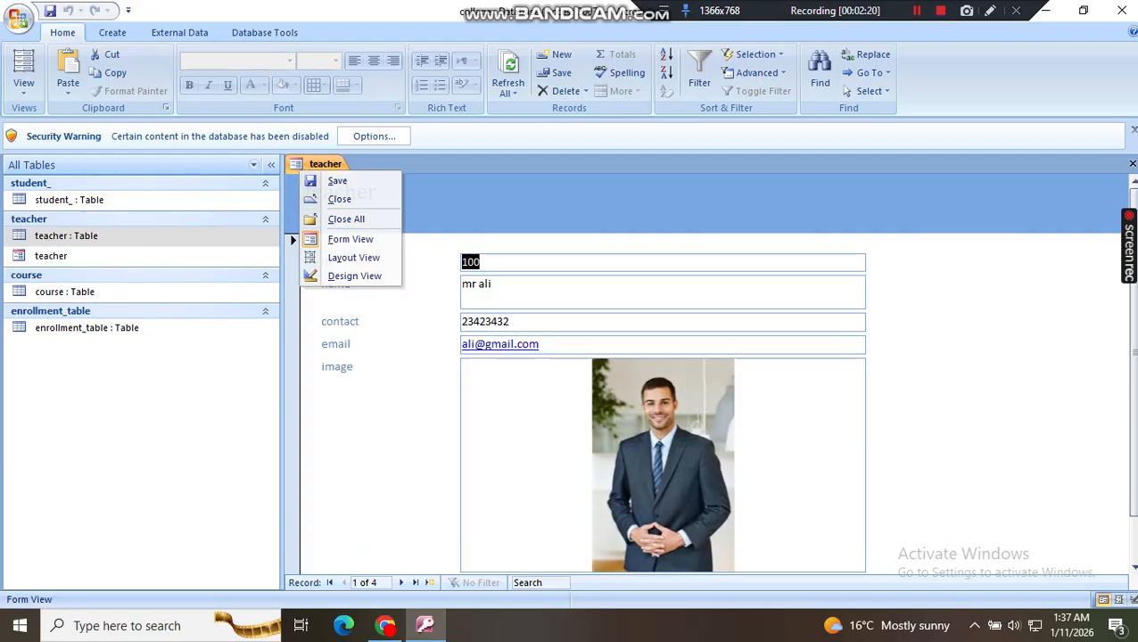
{"action": "left_click", "coordinate": [354, 277]}
{"action": "left_click", "coordinate": [23, 85]}
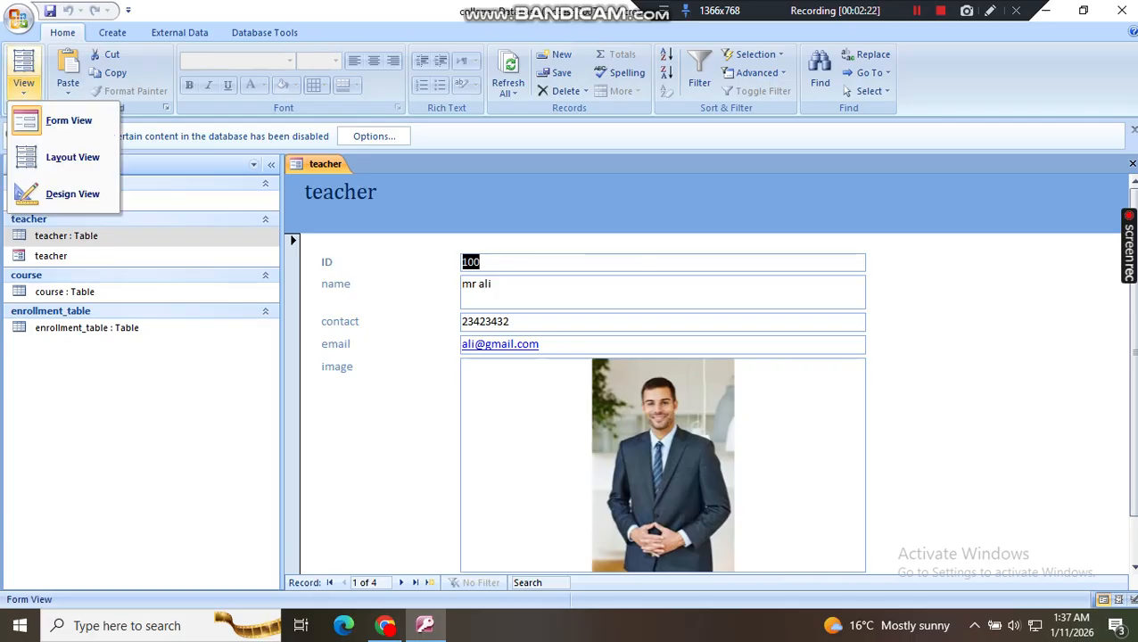
{"action": "left_click", "coordinate": [72, 194]}
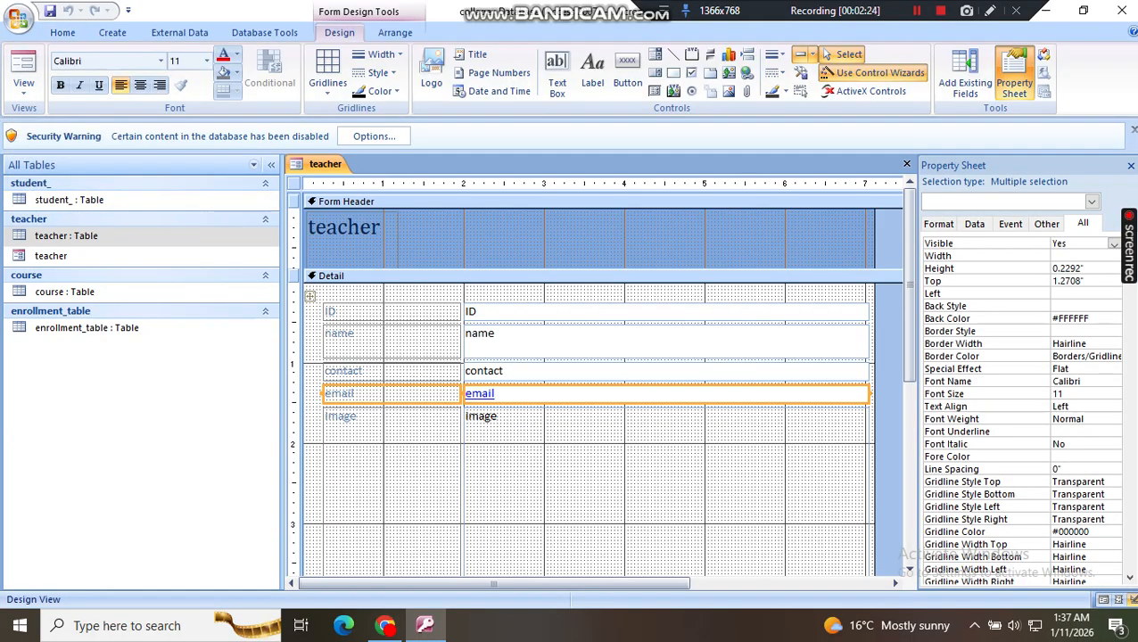
{"action": "scroll", "coordinate": [598, 375], "scroll_direction": "down", "scroll_amount": 5}
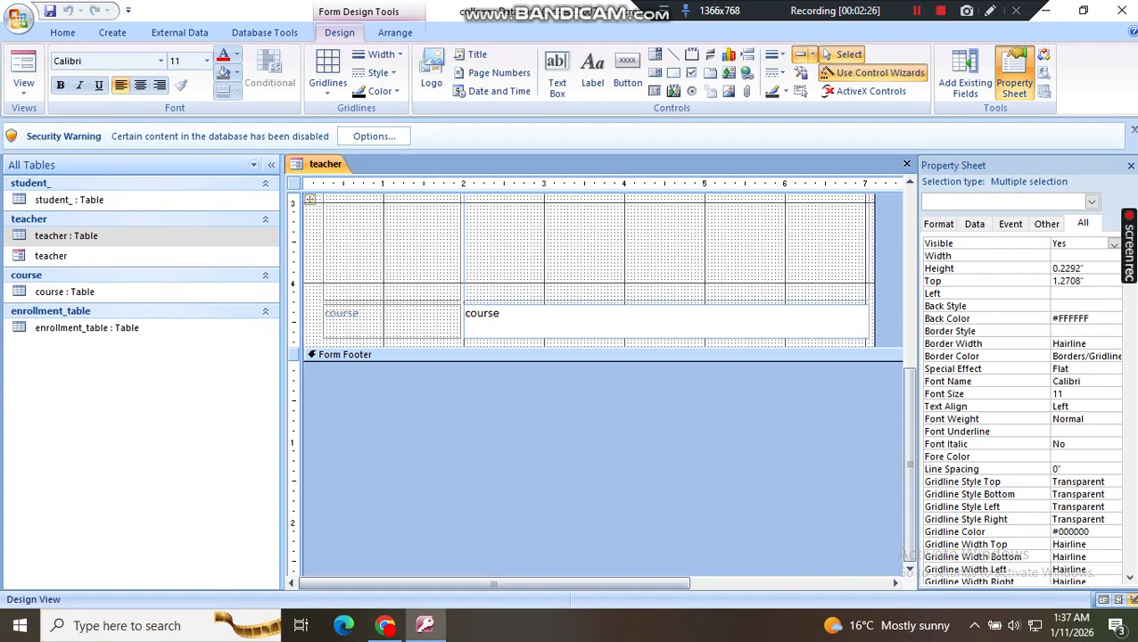
{"action": "left_click_drag", "start_coordinate": [589, 354], "coordinate": [589, 523]}
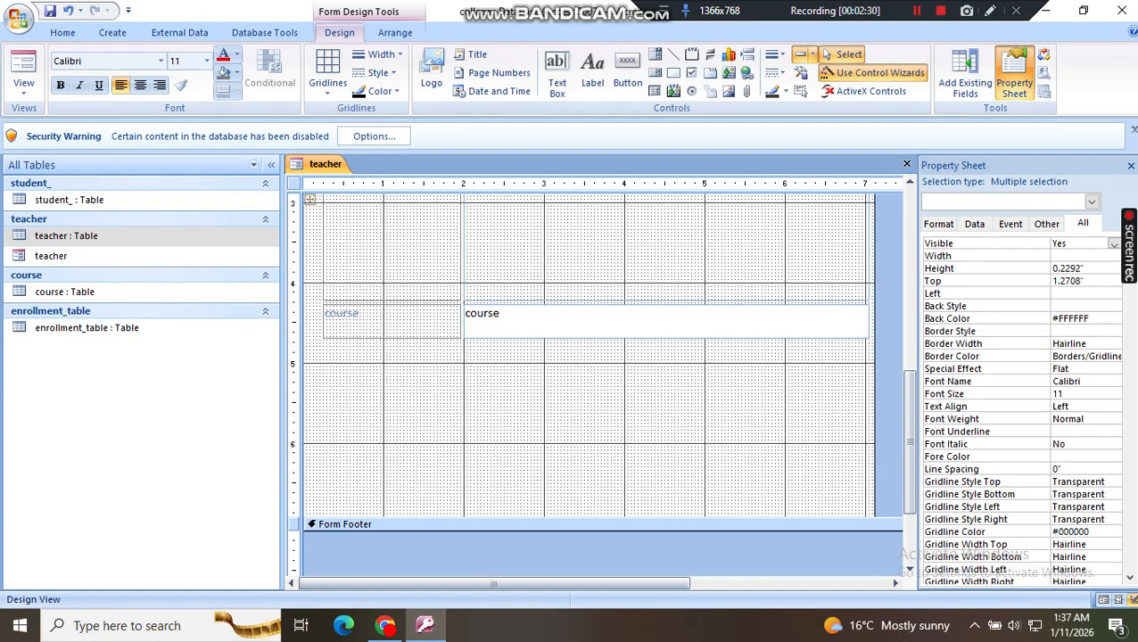
Step: Close the Property Sheet and collapse the Navigation Pane to widen the form's design area
{"action": "left_click", "coordinate": [1131, 165]}
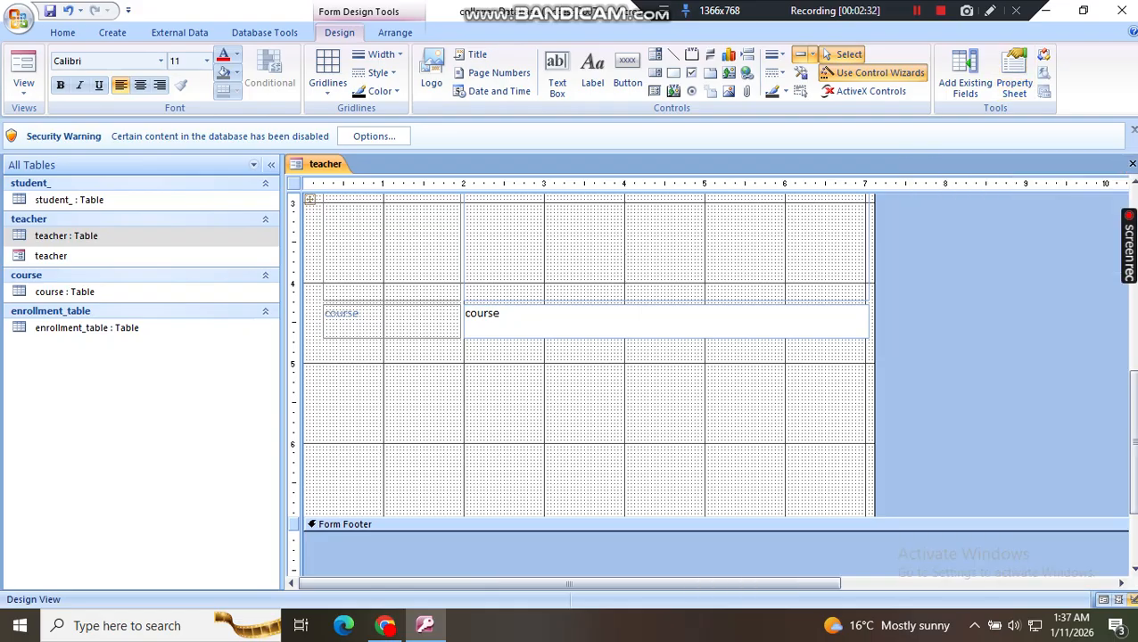
{"action": "mouse_move", "coordinate": [569, 583]}
{"action": "left_mouse_down"}
{"action": "mouse_move", "coordinate": [658, 583]}
{"action": "mouse_move", "coordinate": [579, 583]}
{"action": "left_mouse_up"}
{"action": "left_click", "coordinate": [625, 322]}
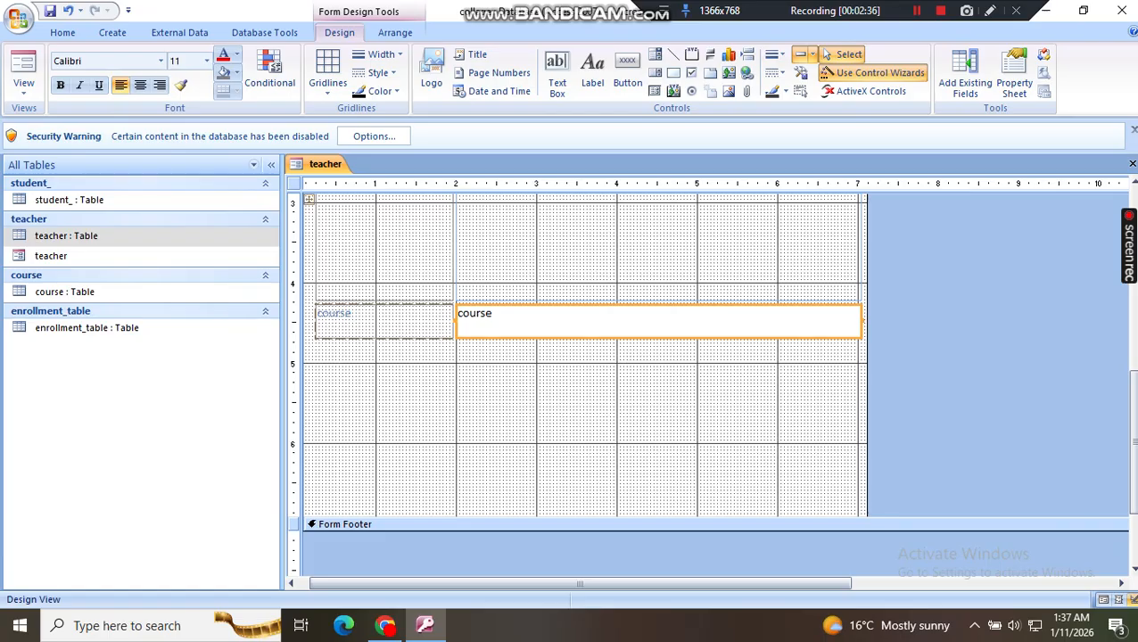
{"action": "left_click", "coordinate": [384, 322]}
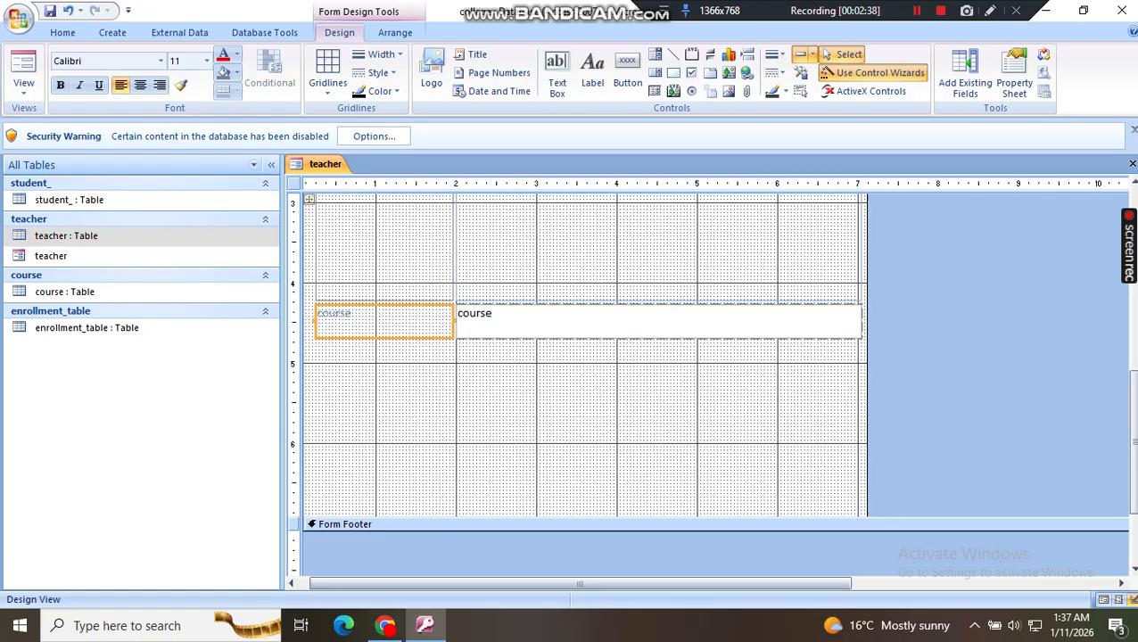
{"action": "left_click", "coordinate": [271, 164]}
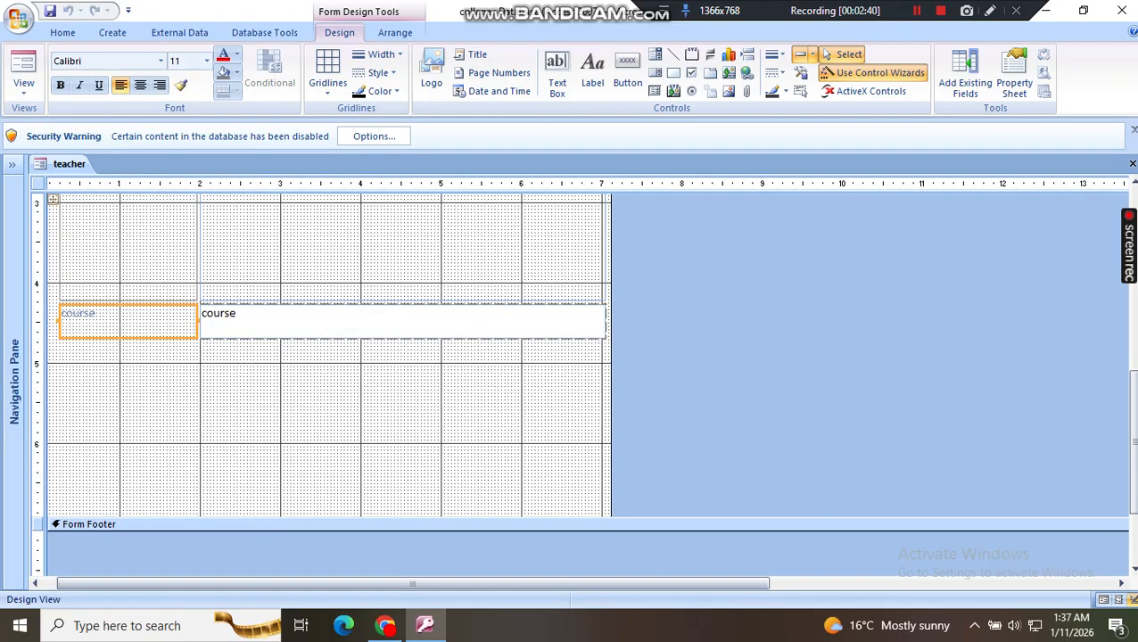
Step: Move the course field up so that it sits between the email and image fields
{"action": "left_click", "coordinate": [403, 322]}
{"action": "left_click_drag", "start_coordinate": [413, 583], "coordinate": [399, 584]}
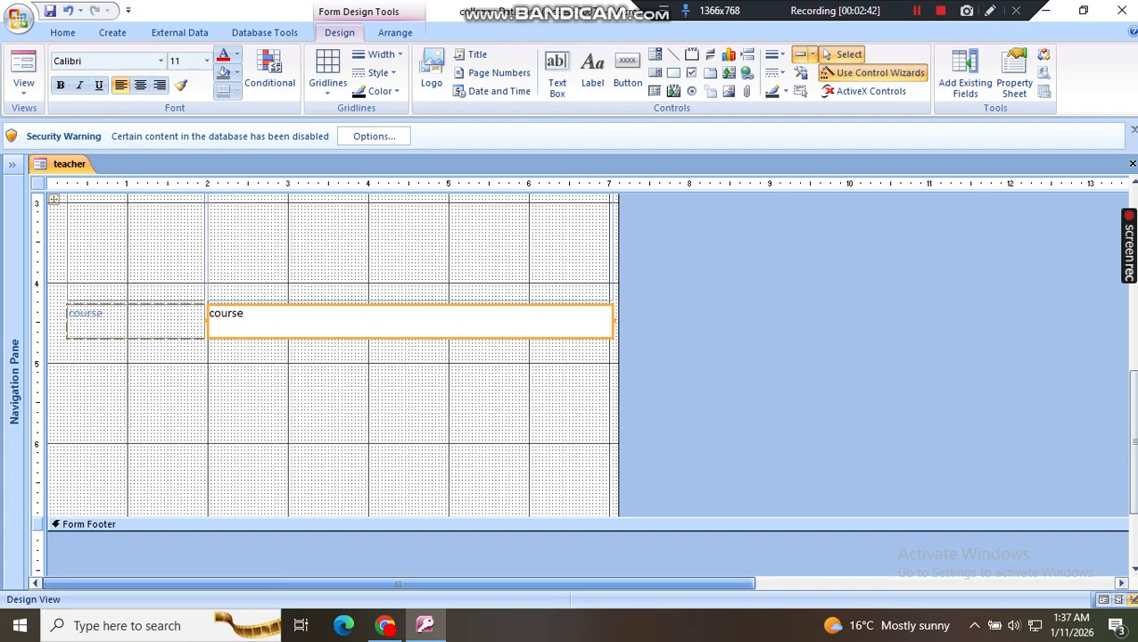
{"action": "scroll", "coordinate": [403, 384], "scroll_direction": "up", "scroll_amount": 3}
{"action": "scroll", "coordinate": [332, 383], "scroll_direction": "up", "scroll_amount": 1}
{"action": "scroll", "coordinate": [332, 384], "scroll_direction": "down", "scroll_amount": 2}
{"action": "left_click", "coordinate": [136, 483]}
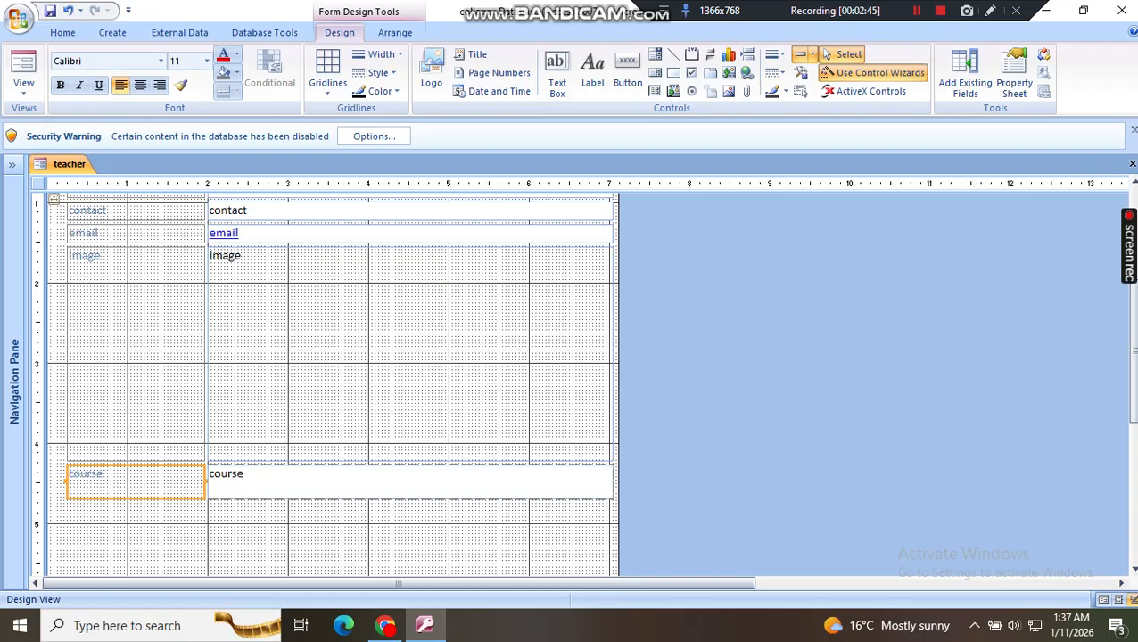
{"action": "left_click_drag", "start_coordinate": [135, 483], "coordinate": [136, 288]}
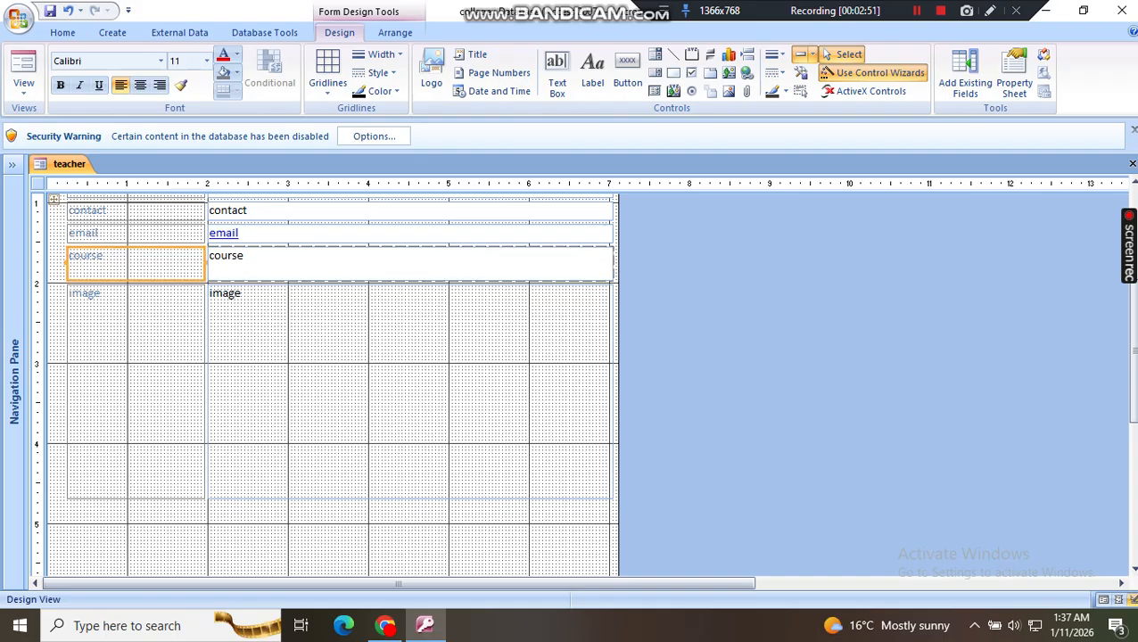
Step: Shrink the image field's label to about 1.46 inches wide and 1.65 inches high, narrowing the whole label column
{"action": "scroll", "coordinate": [330, 294], "scroll_direction": "up", "scroll_amount": 2}
{"action": "left_click", "coordinate": [134, 408]}
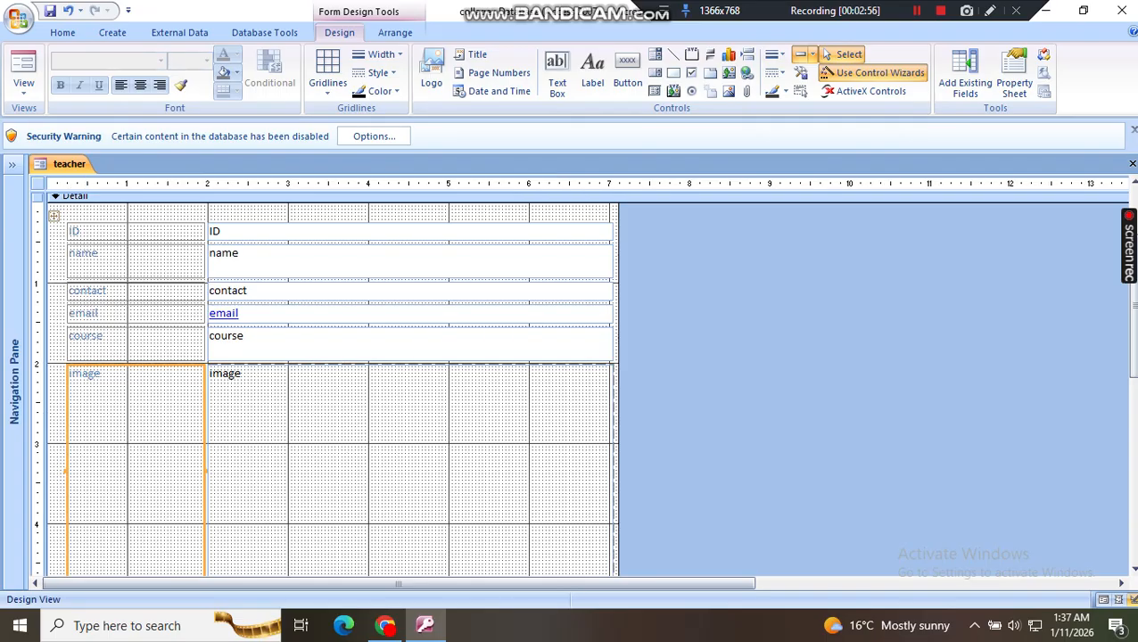
{"action": "scroll", "coordinate": [330, 383], "scroll_direction": "down", "scroll_amount": 4}
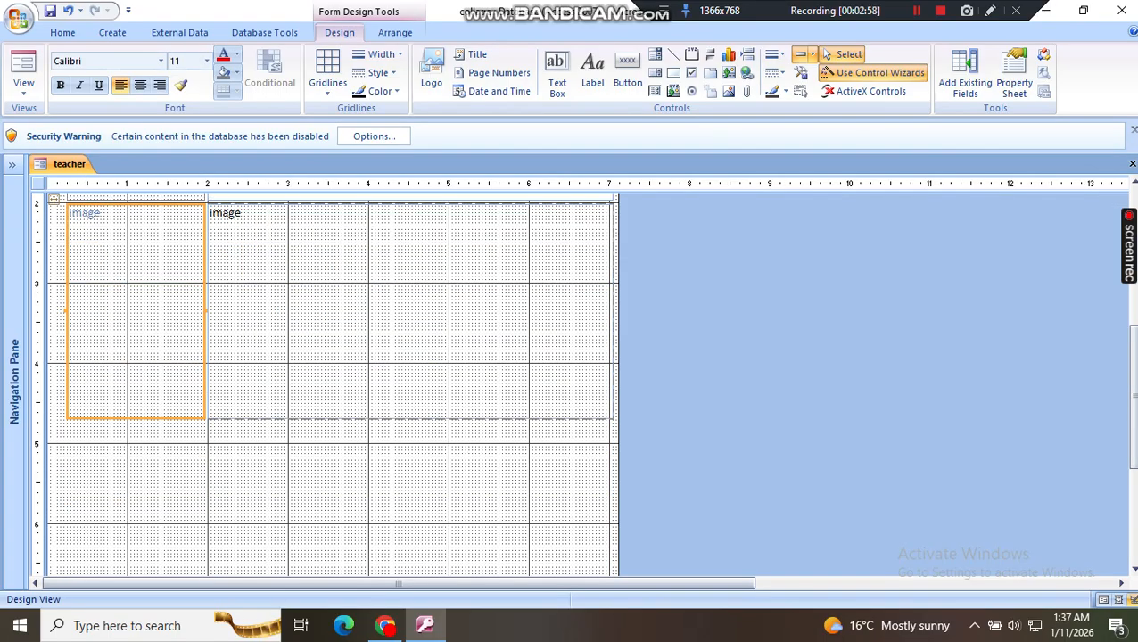
{"action": "left_click_drag", "start_coordinate": [206, 418], "coordinate": [186, 337]}
Step: Narrow the column of field boxes from ID to image to about 3.1 inches wide
{"action": "left_click", "coordinate": [303, 299]}
{"action": "scroll", "coordinate": [303, 299], "scroll_direction": "up", "scroll_amount": 2}
{"action": "scroll", "coordinate": [303, 343], "scroll_direction": "up", "scroll_amount": 1}
{"action": "left_click", "coordinate": [304, 344]}
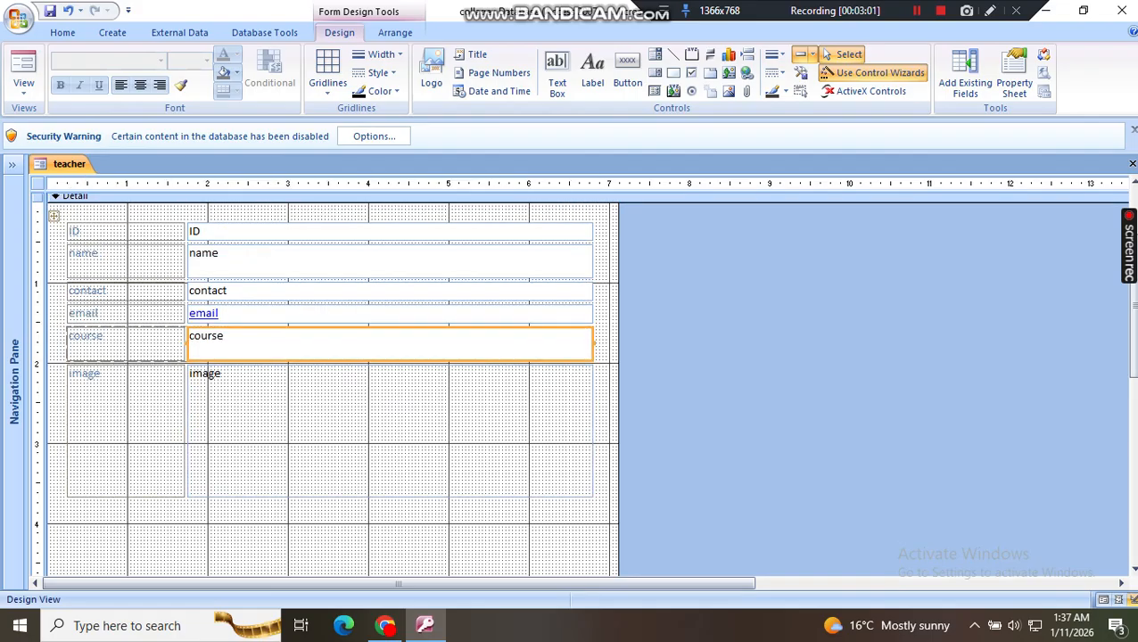
{"action": "left_click", "coordinate": [303, 261]}
{"action": "left_click", "coordinate": [303, 232]}
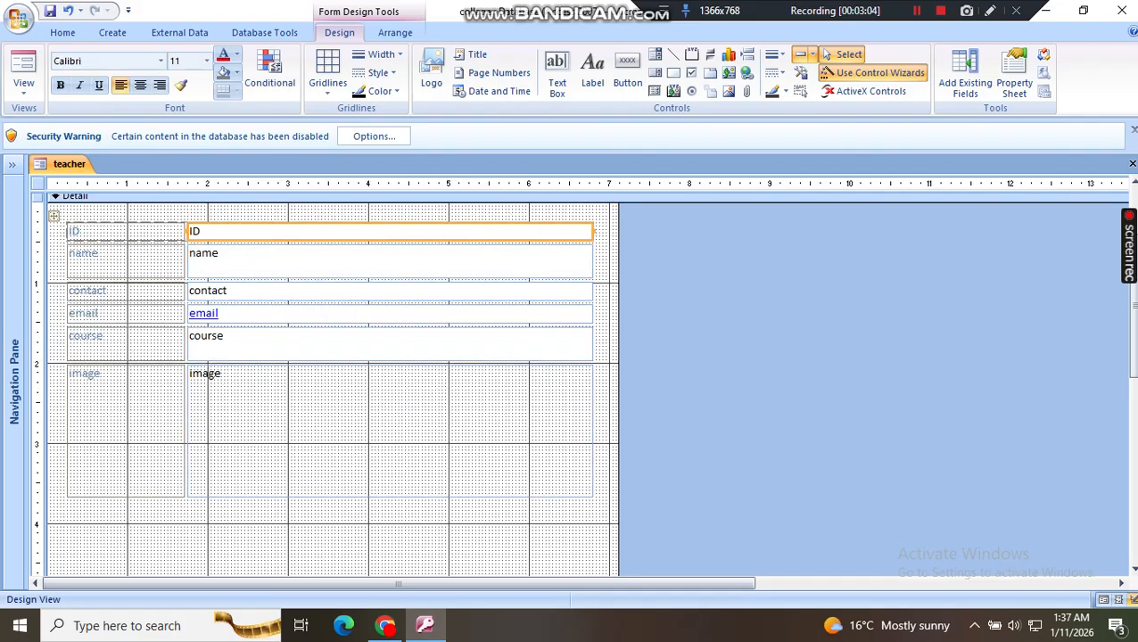
{"action": "left_click_drag", "start_coordinate": [593, 232], "coordinate": [436, 232]}
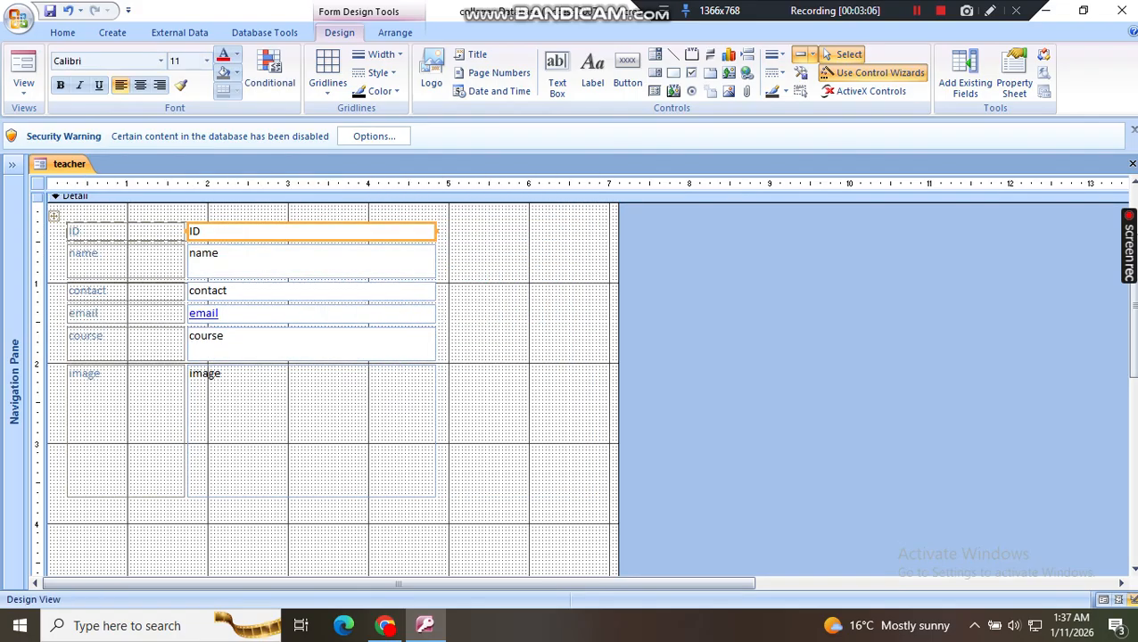
{"action": "left_click", "coordinate": [312, 262]}
{"action": "left_click", "coordinate": [311, 292]}
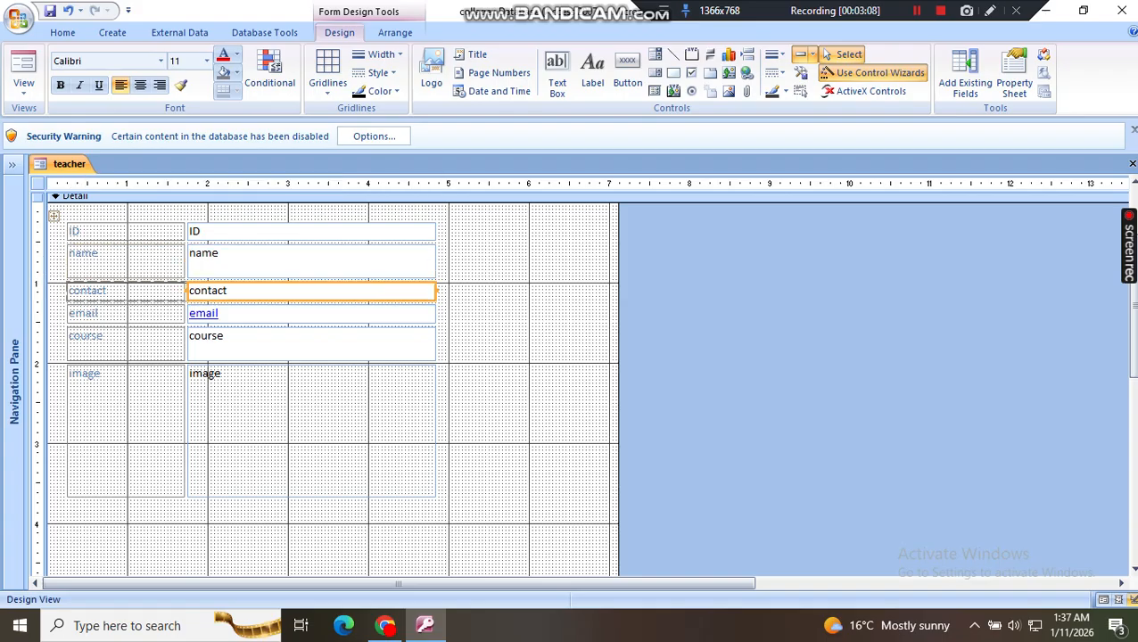
{"action": "left_click", "coordinate": [311, 314]}
{"action": "left_click", "coordinate": [312, 345]}
{"action": "left_click", "coordinate": [311, 419]}
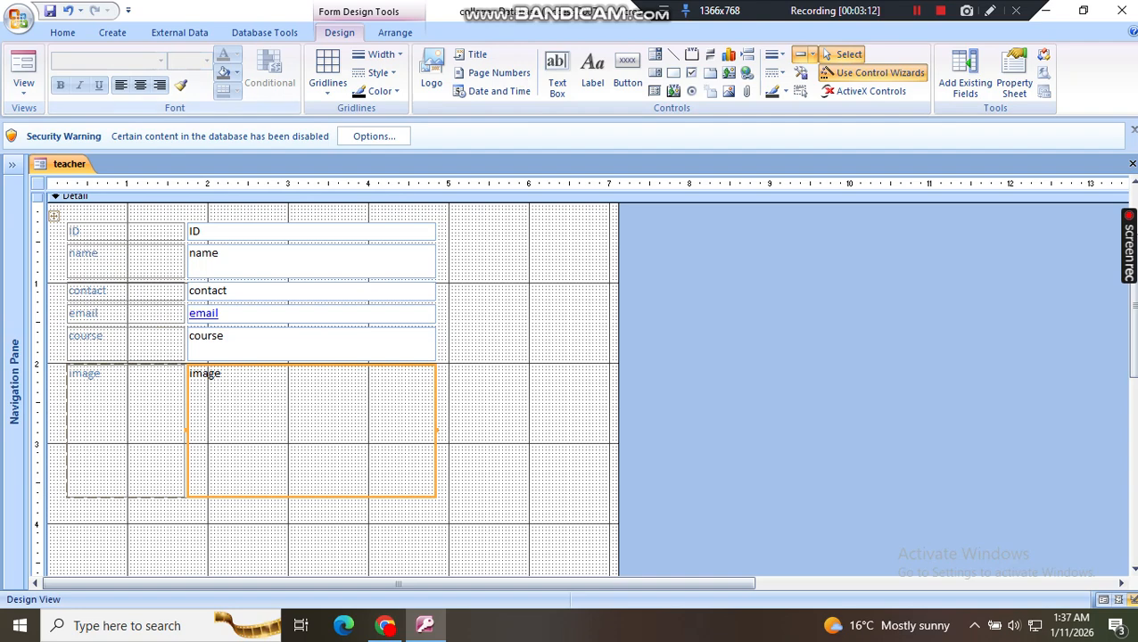
Step: Make the name field's label bold and italic
{"action": "double_click", "coordinate": [84, 254]}
{"action": "double_click", "coordinate": [84, 254]}
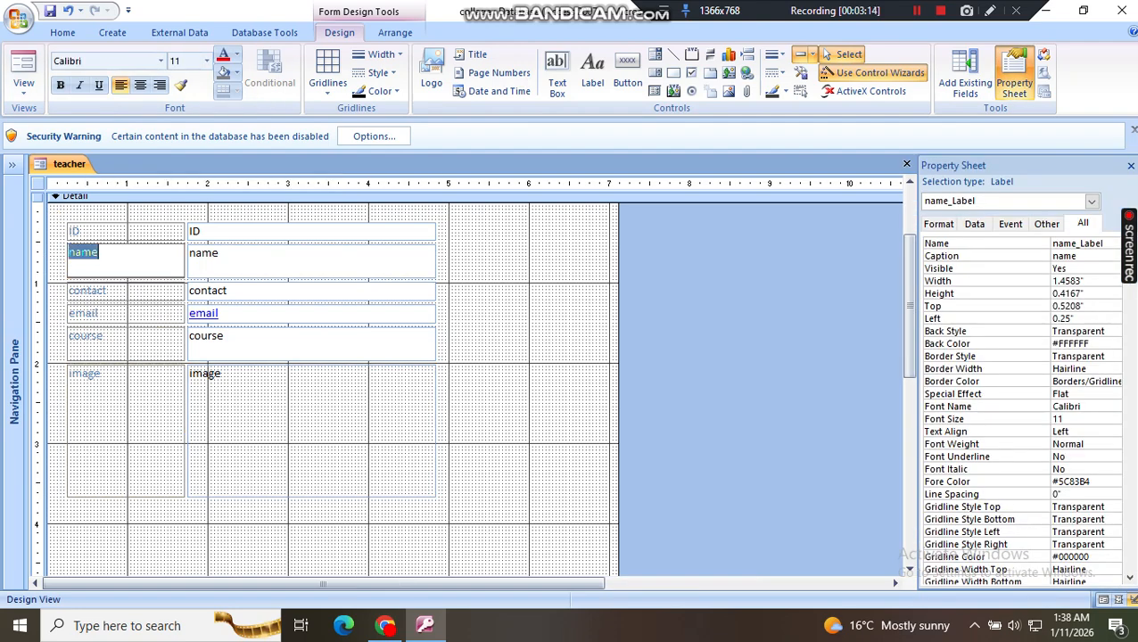
{"action": "key", "text": "ctrl+b"}
{"action": "key", "text": "ctrl+i"}
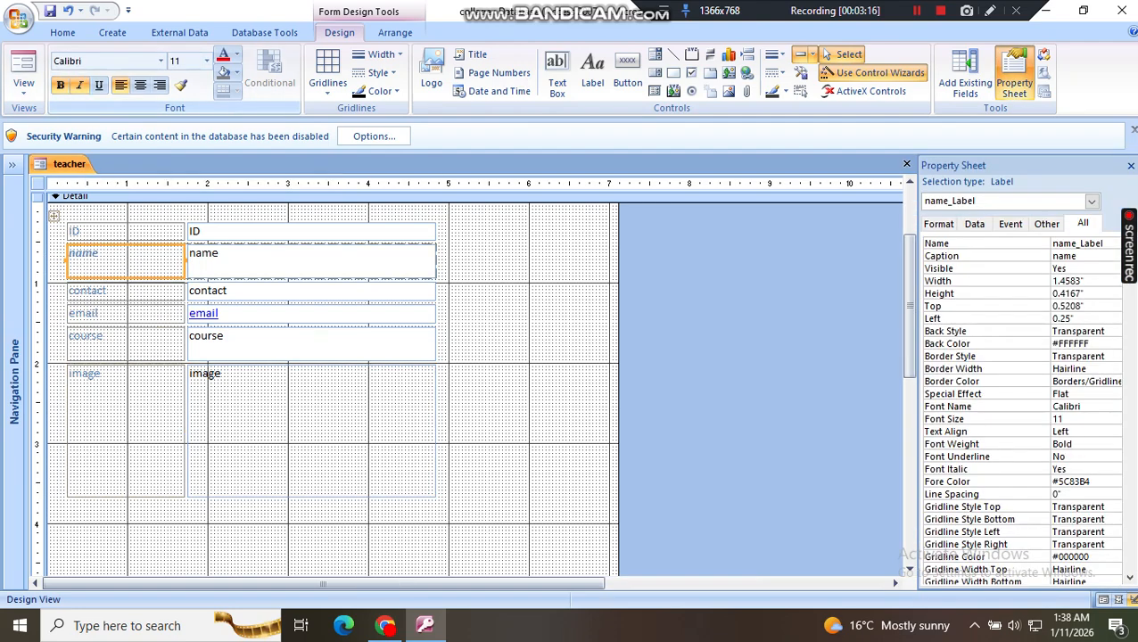
Step: Make the labels of the ID, contact and email fields bold
{"action": "left_click", "coordinate": [75, 231]}
{"action": "left_click", "coordinate": [75, 231]}
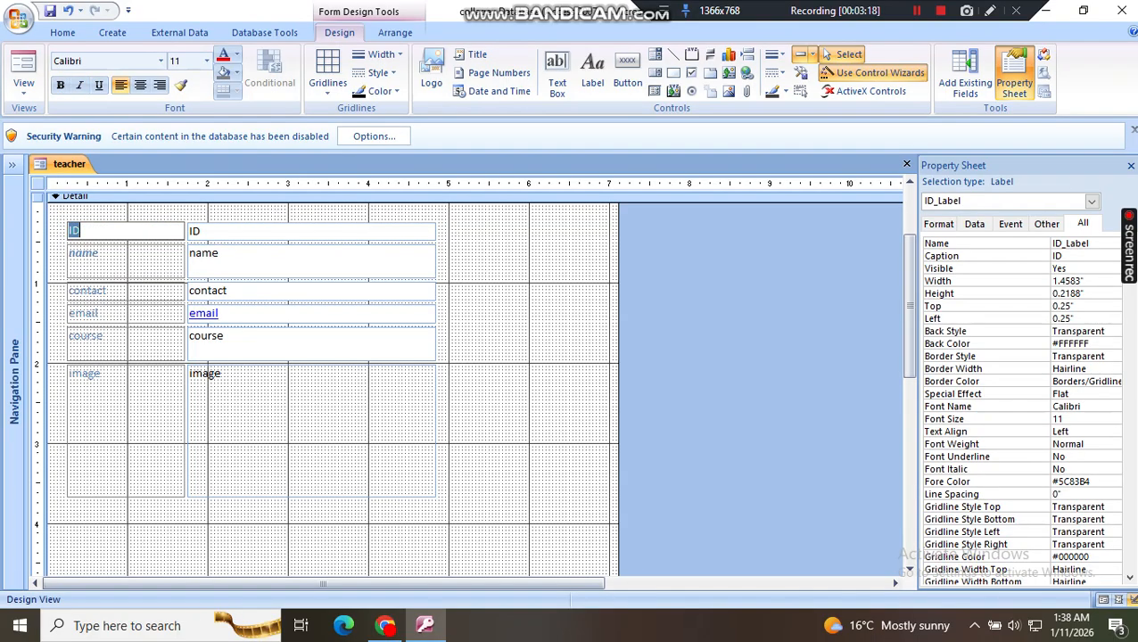
{"action": "left_click", "coordinate": [60, 85]}
{"action": "left_click", "coordinate": [87, 291]}
{"action": "left_click", "coordinate": [88, 290]}
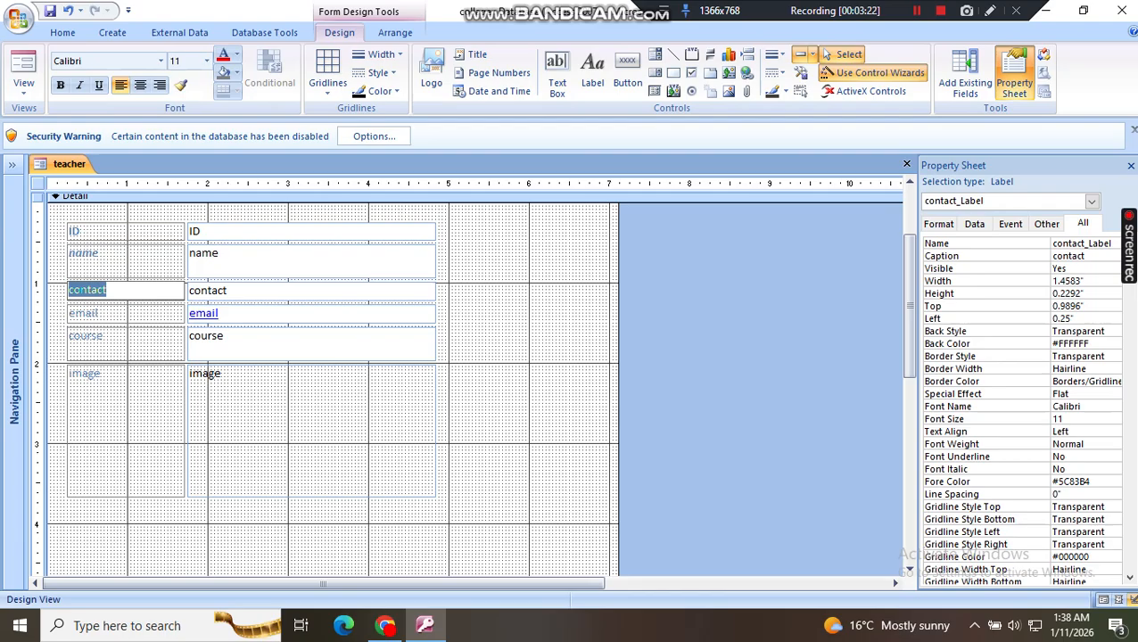
{"action": "left_click", "coordinate": [86, 312]}
{"action": "left_click", "coordinate": [85, 312]}
{"action": "double_click", "coordinate": [93, 312]}
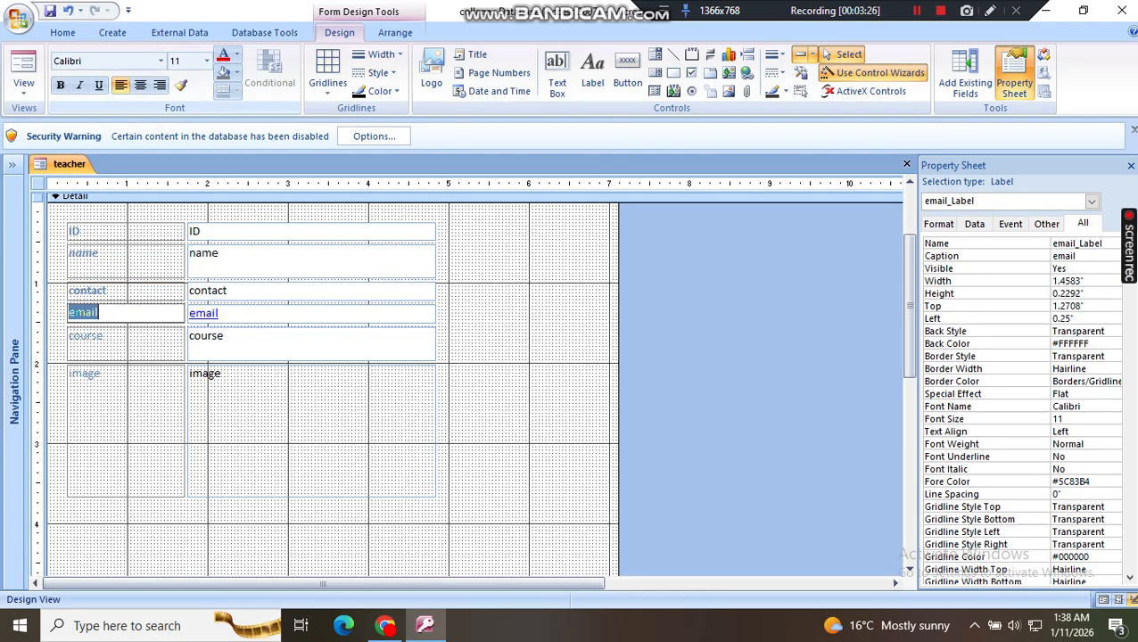
Step: Make the labels of the course and image fields bold
{"action": "left_click", "coordinate": [85, 343]}
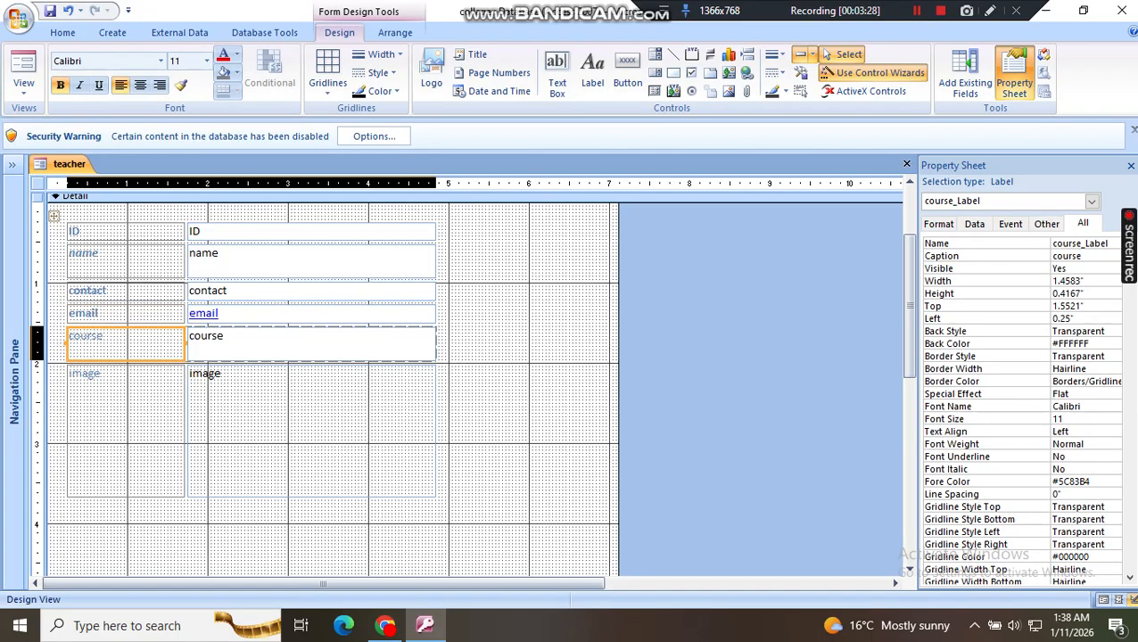
{"action": "double_click", "coordinate": [86, 336]}
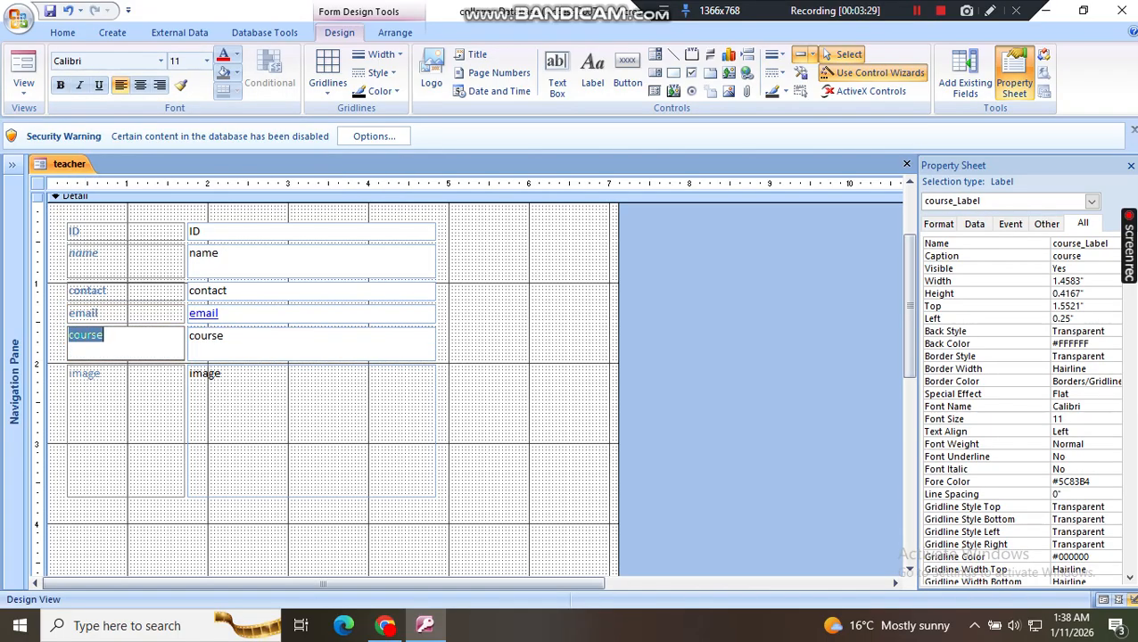
{"action": "left_click", "coordinate": [61, 84]}
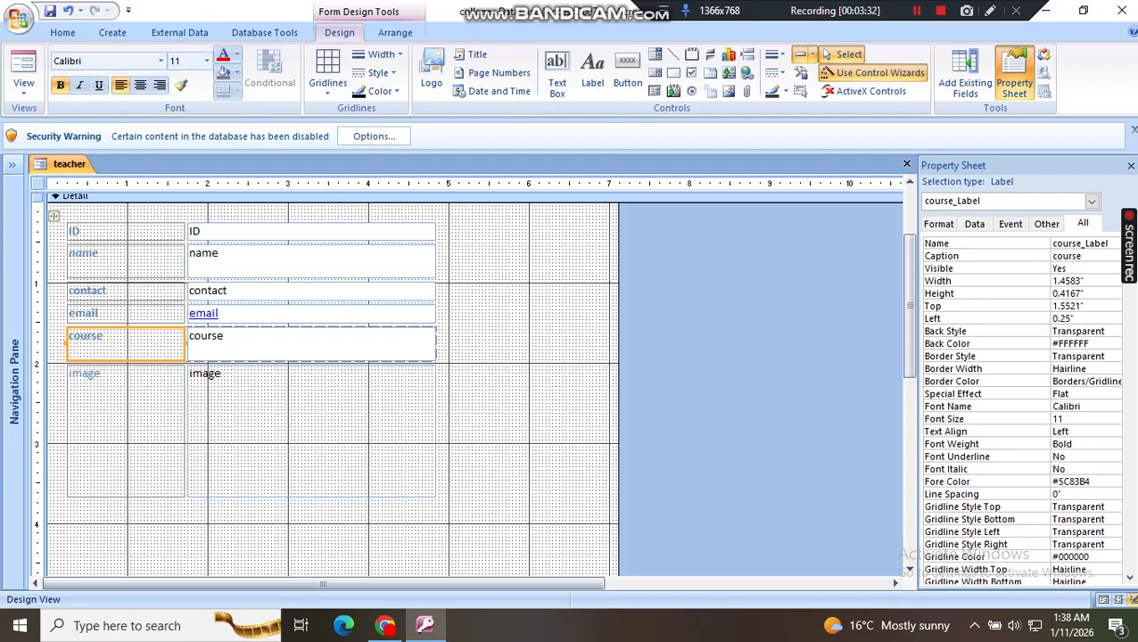
{"action": "left_click", "coordinate": [85, 374]}
{"action": "double_click", "coordinate": [86, 373]}
{"action": "left_click", "coordinate": [60, 85]}
Step: Set the image label's font color to the standard red #ED1C24
{"action": "left_click", "coordinate": [223, 56]}
{"action": "left_click", "coordinate": [237, 55]}
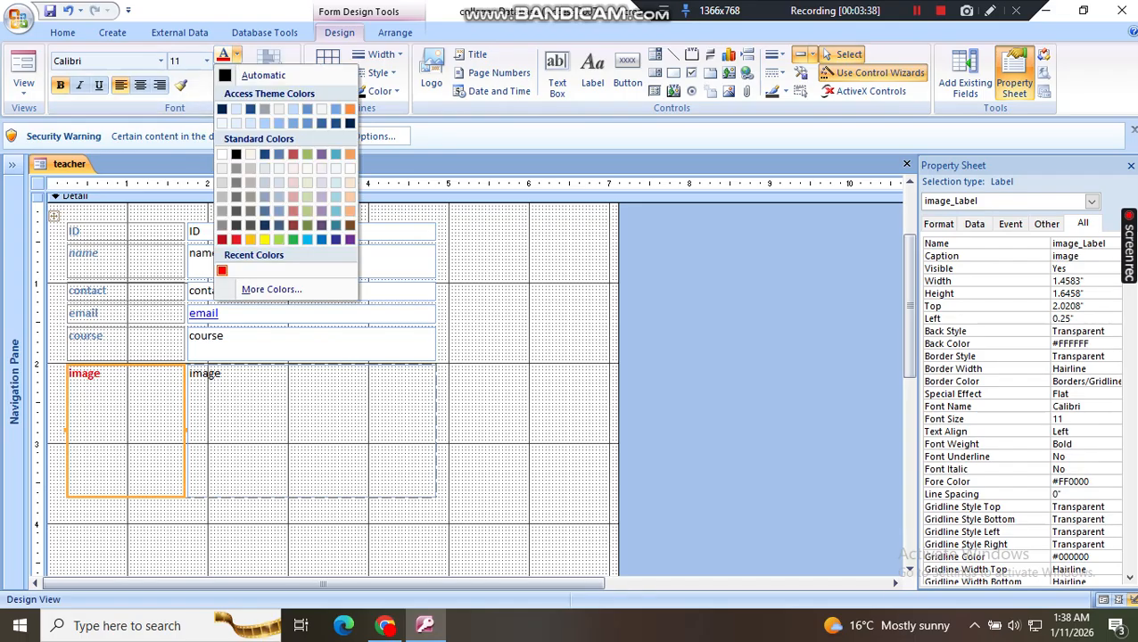
{"action": "left_click", "coordinate": [237, 239]}
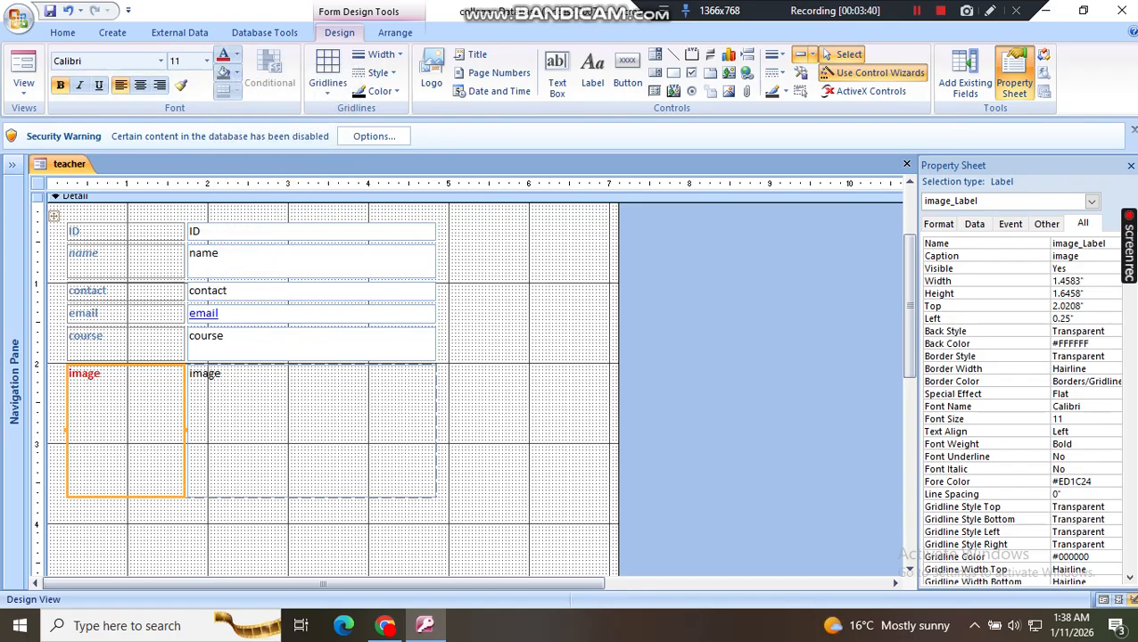
Step: Recolor the course label's text, trying red first and settling on the theme color Text Black
{"action": "left_click", "coordinate": [114, 343]}
{"action": "double_click", "coordinate": [92, 338]}
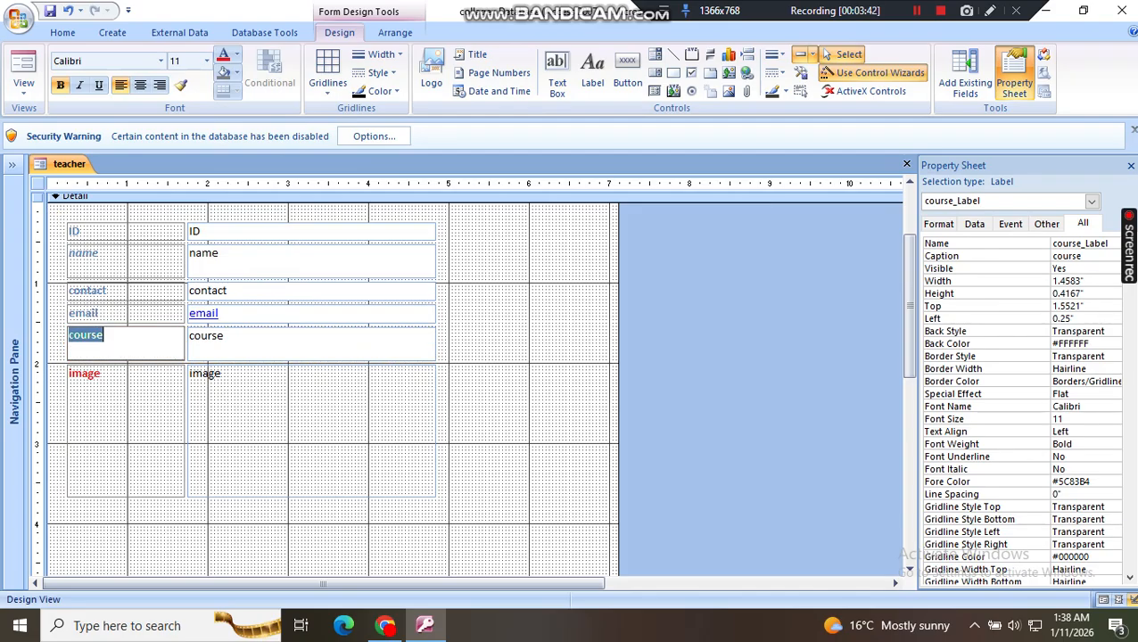
{"action": "left_click", "coordinate": [223, 55]}
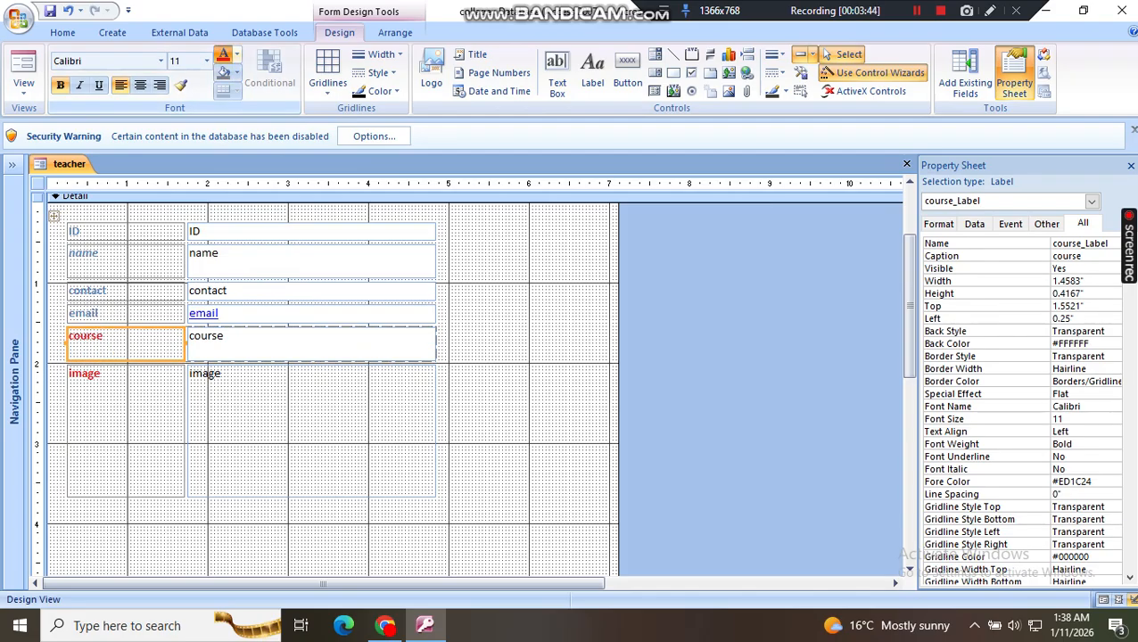
{"action": "left_click", "coordinate": [237, 55]}
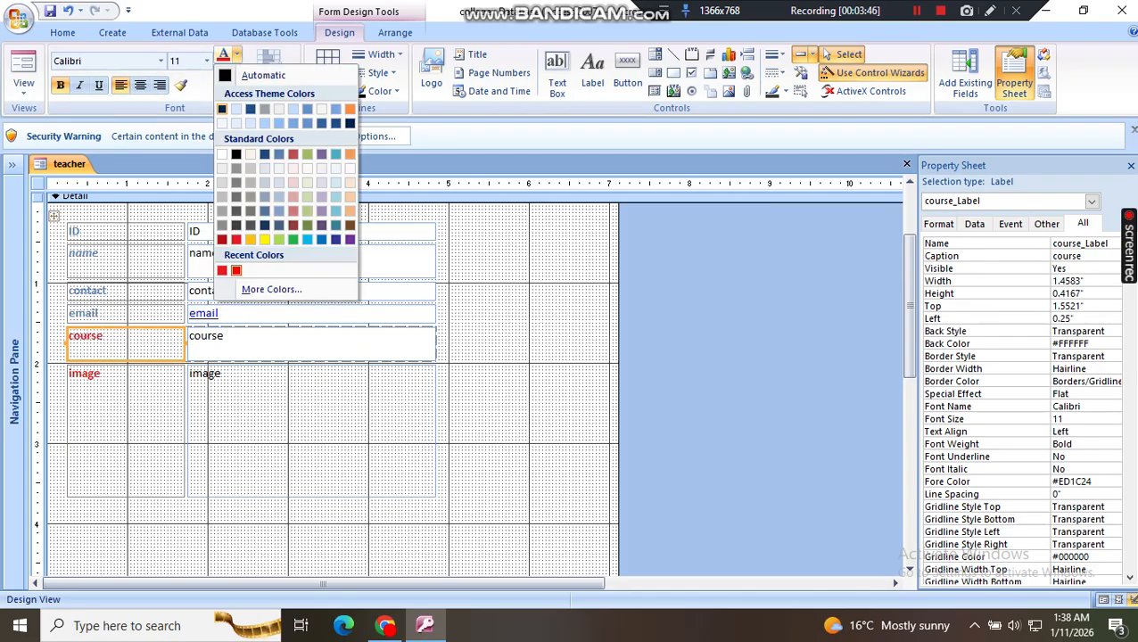
{"action": "left_click", "coordinate": [223, 107]}
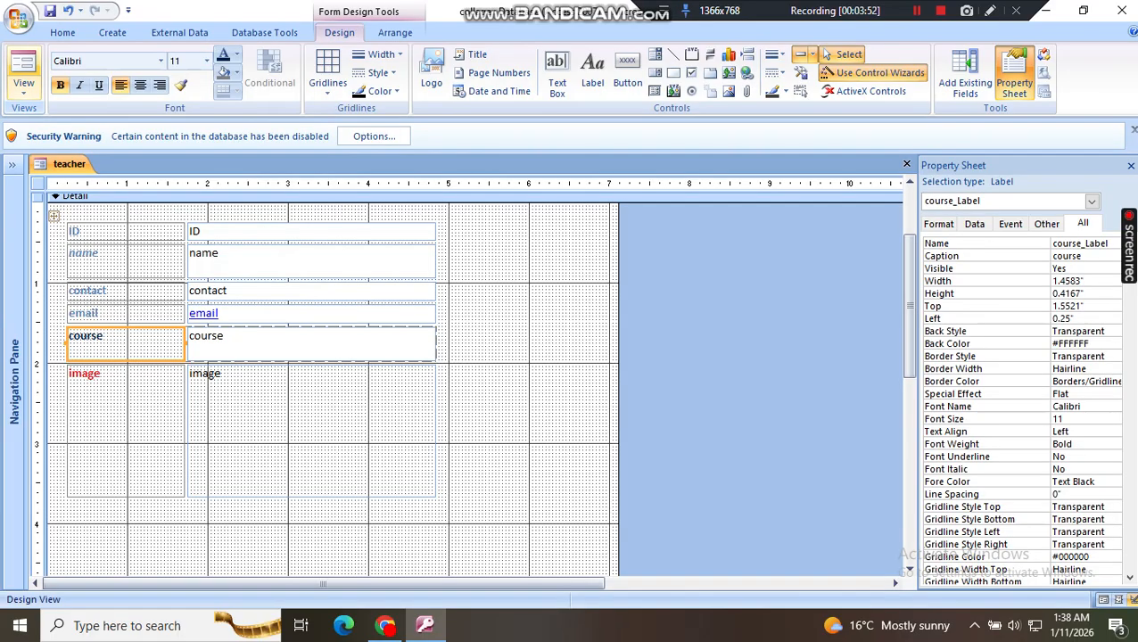
Step: Show the teacher form in Form View and look over the formatted labels and the course field
{"action": "left_click", "coordinate": [23, 75]}
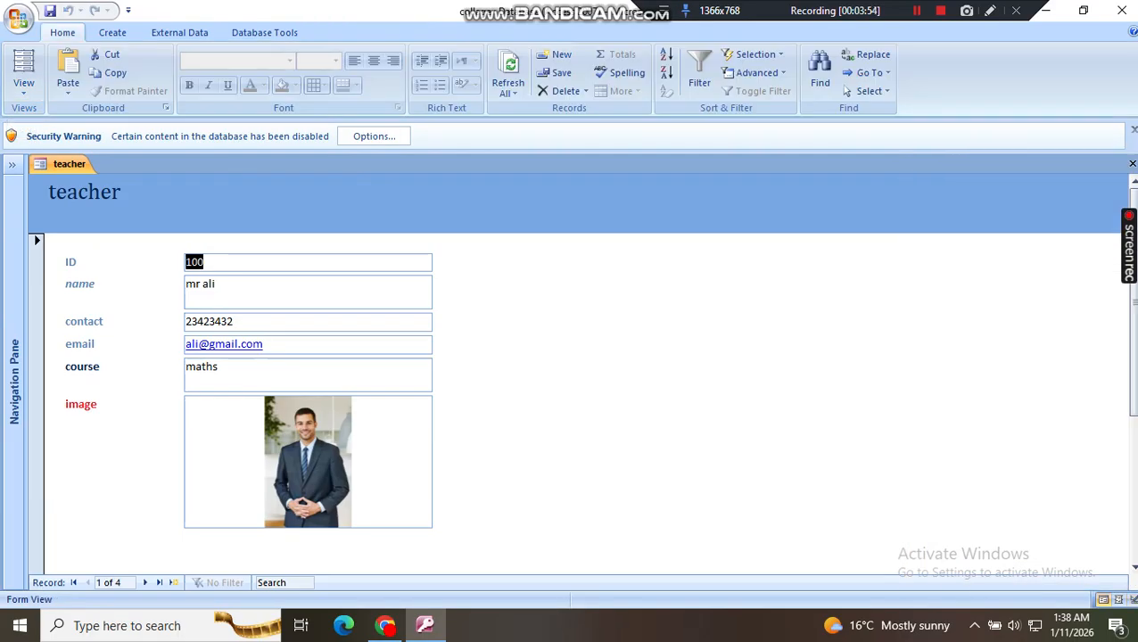
{"action": "left_click", "coordinate": [219, 367]}
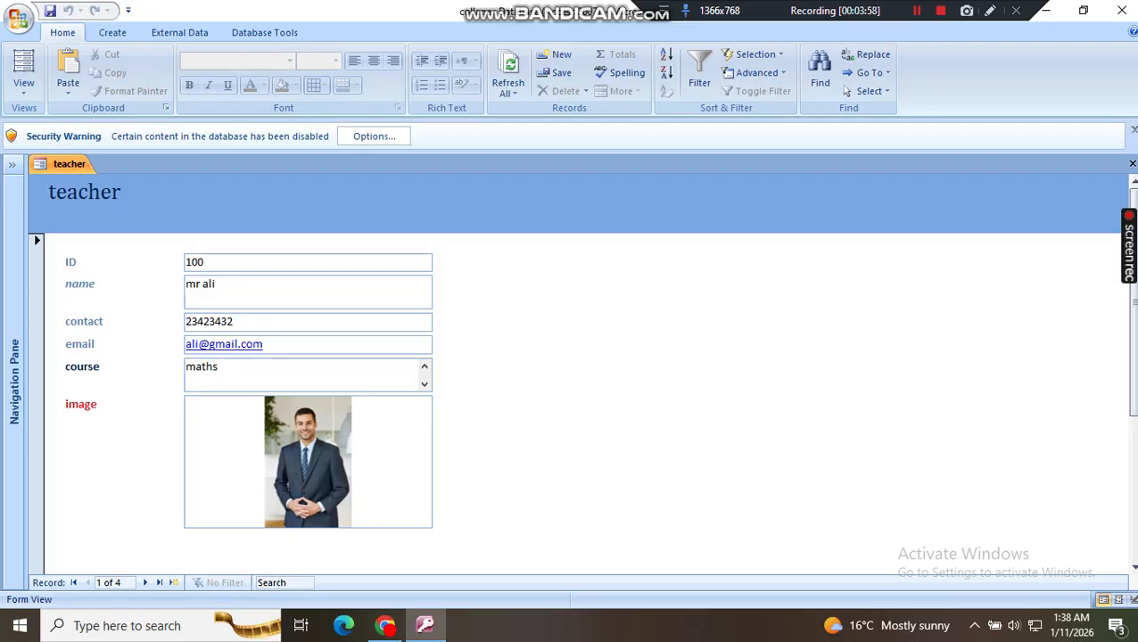
Step: Open the student_ table from the expanded Navigation Pane and create a new blank form
{"action": "left_click", "coordinate": [13, 164]}
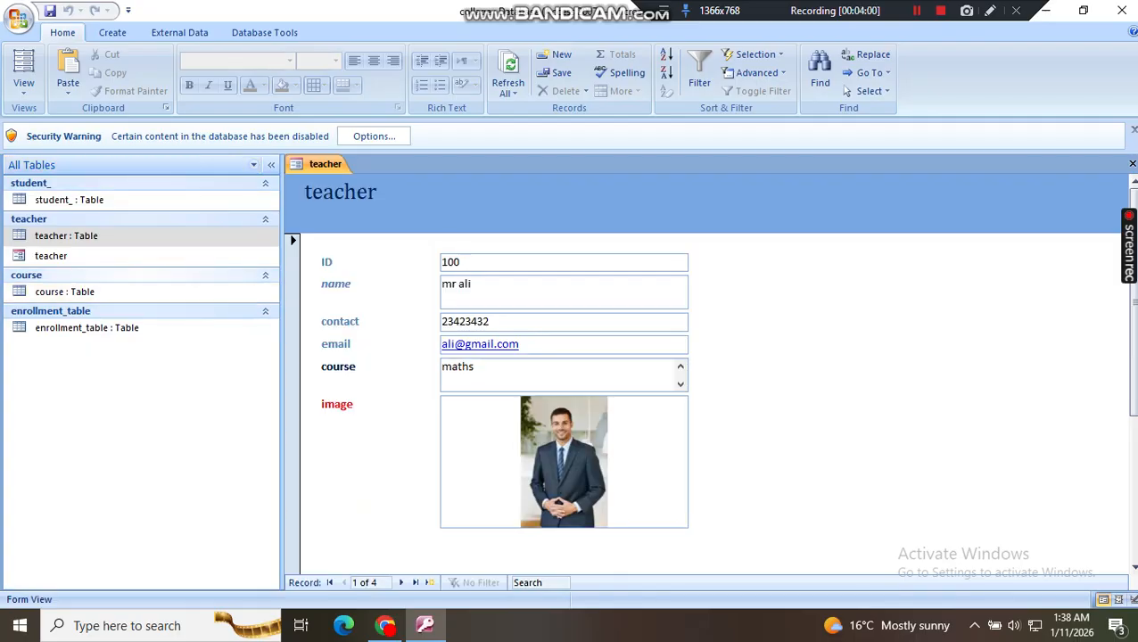
{"action": "double_click", "coordinate": [69, 199]}
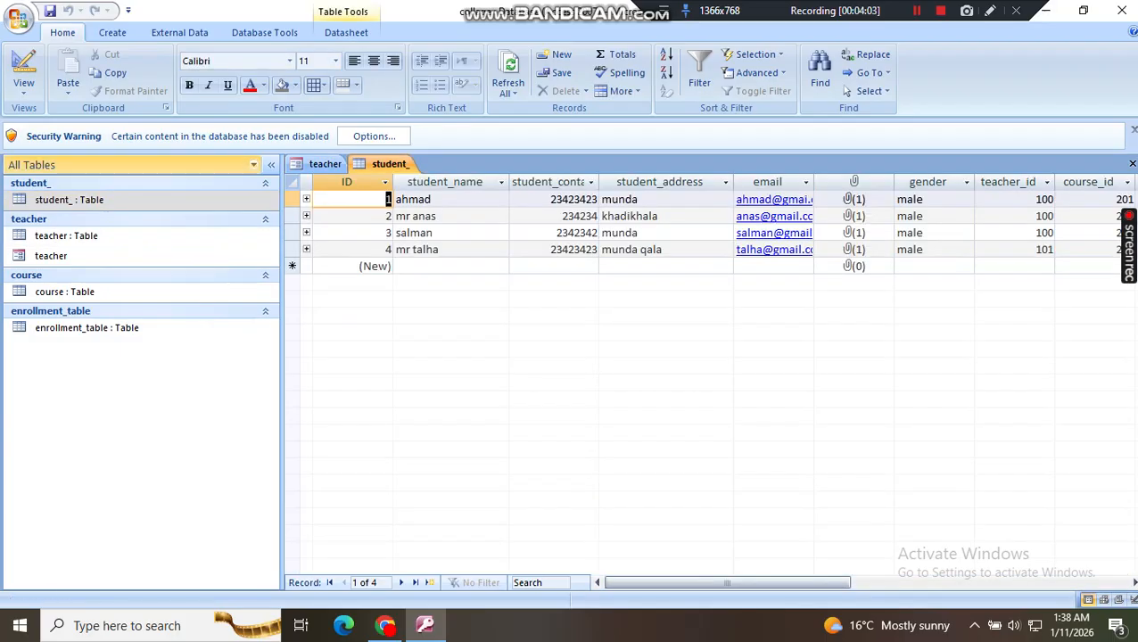
{"action": "left_click", "coordinate": [112, 32]}
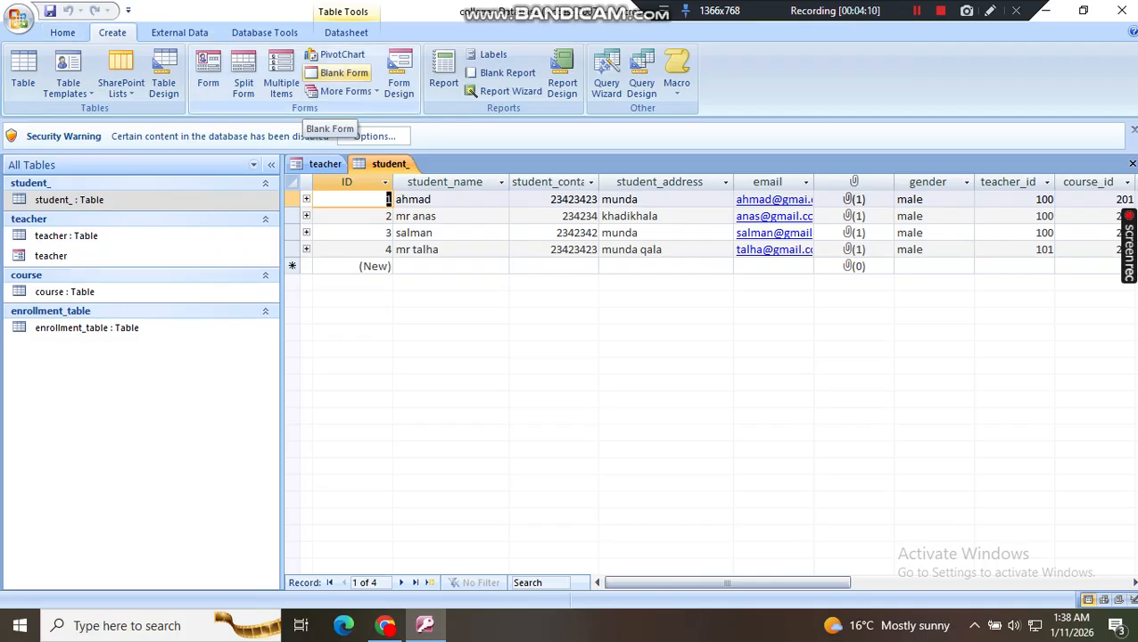
{"action": "left_click", "coordinate": [344, 72]}
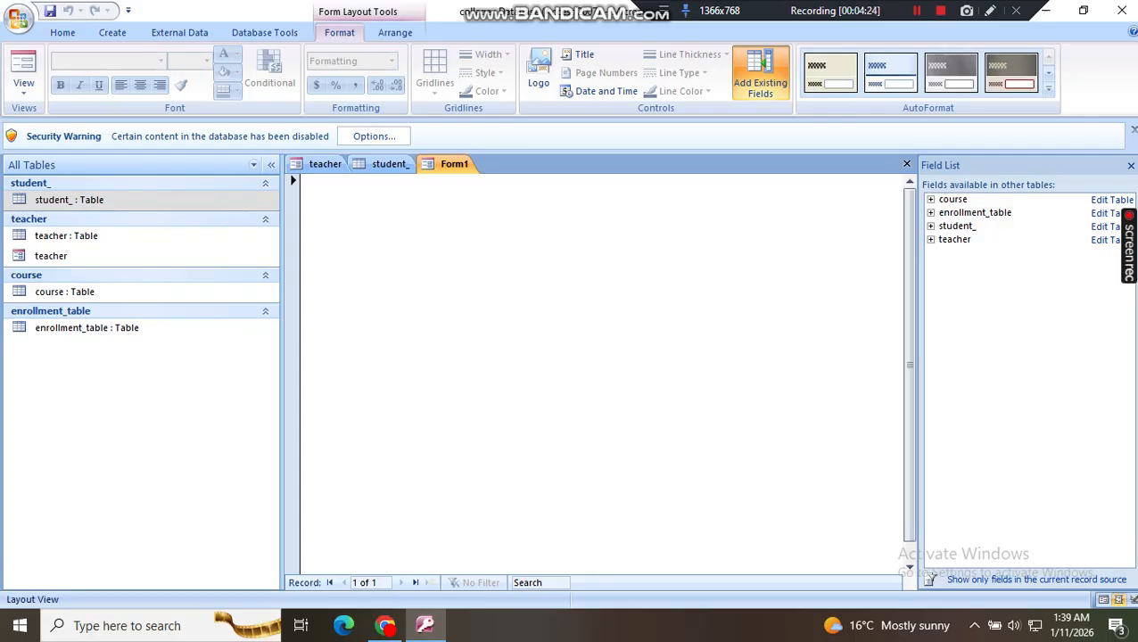
Step: Add the ID and image fields of the student_ table to the blank form, with image below ID
{"action": "left_click", "coordinate": [931, 226]}
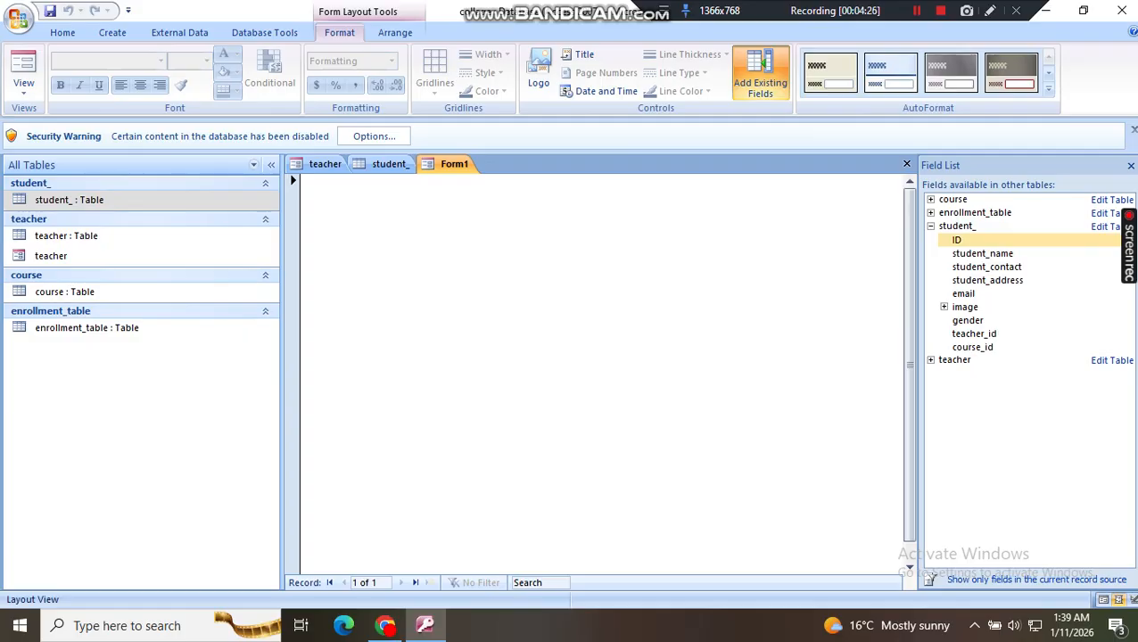
{"action": "double_click", "coordinate": [957, 240]}
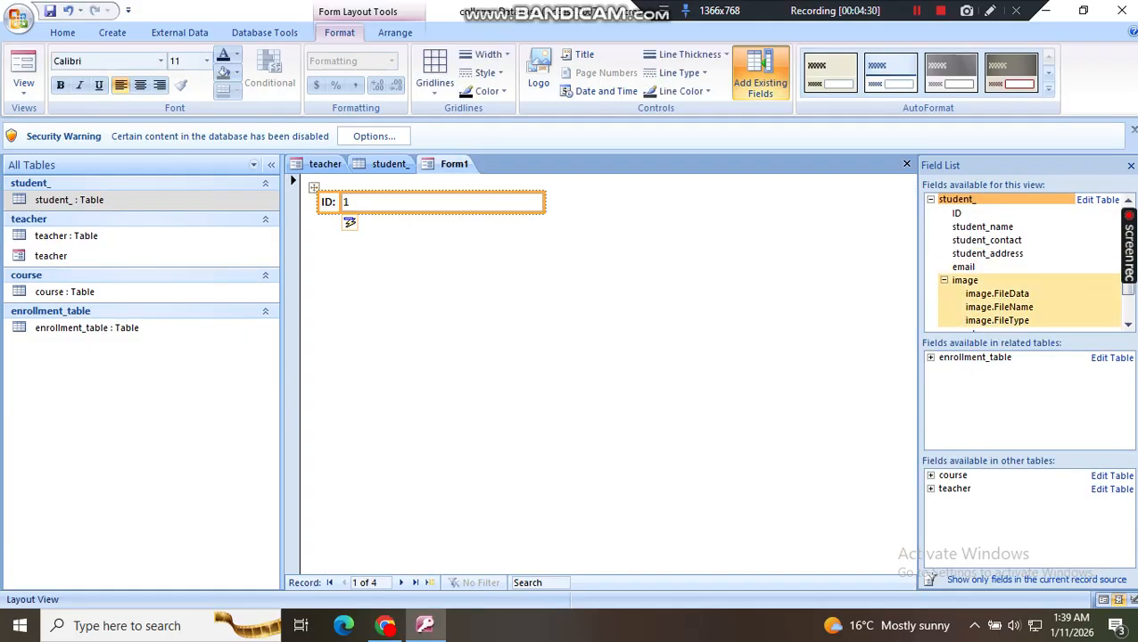
{"action": "left_click", "coordinate": [945, 280]}
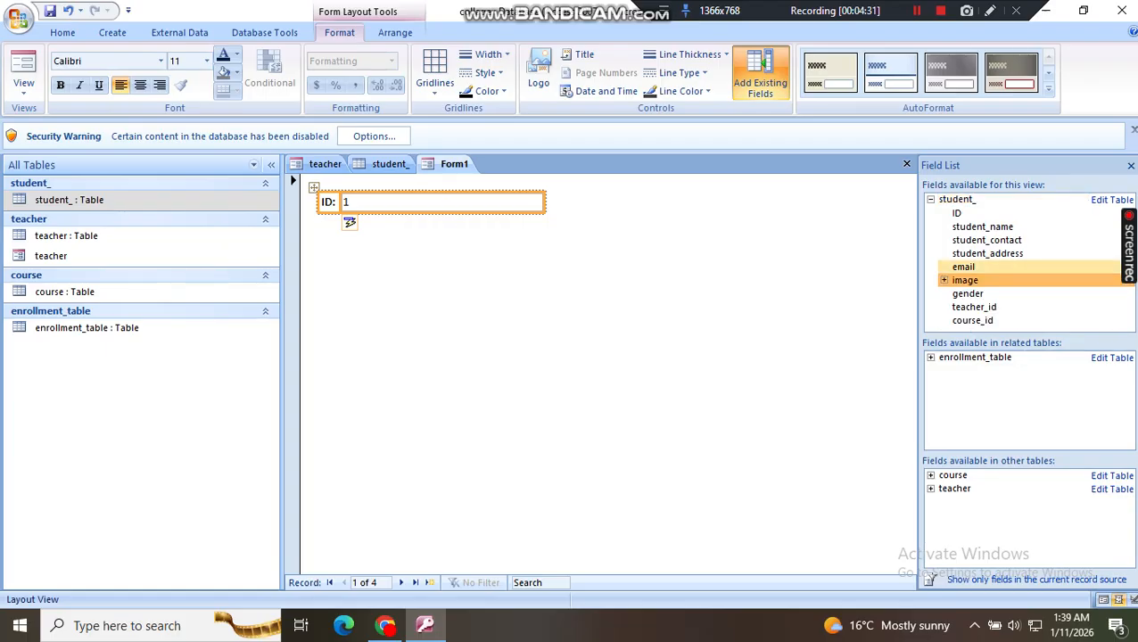
{"action": "double_click", "coordinate": [966, 280]}
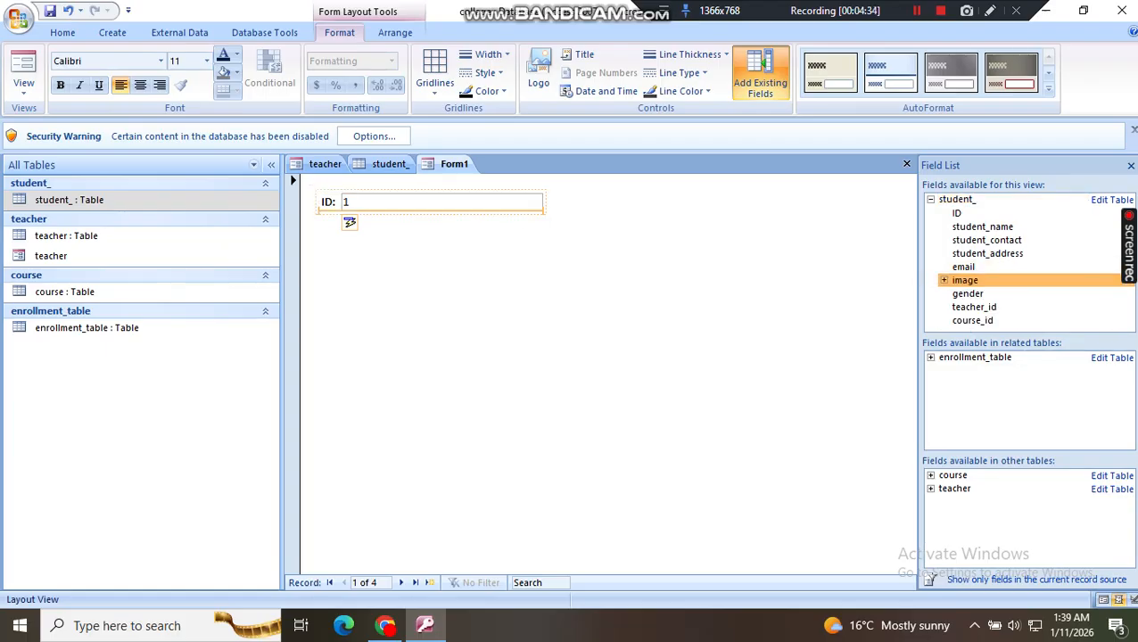
{"action": "left_click_drag", "start_coordinate": [349, 222], "coordinate": [348, 222]}
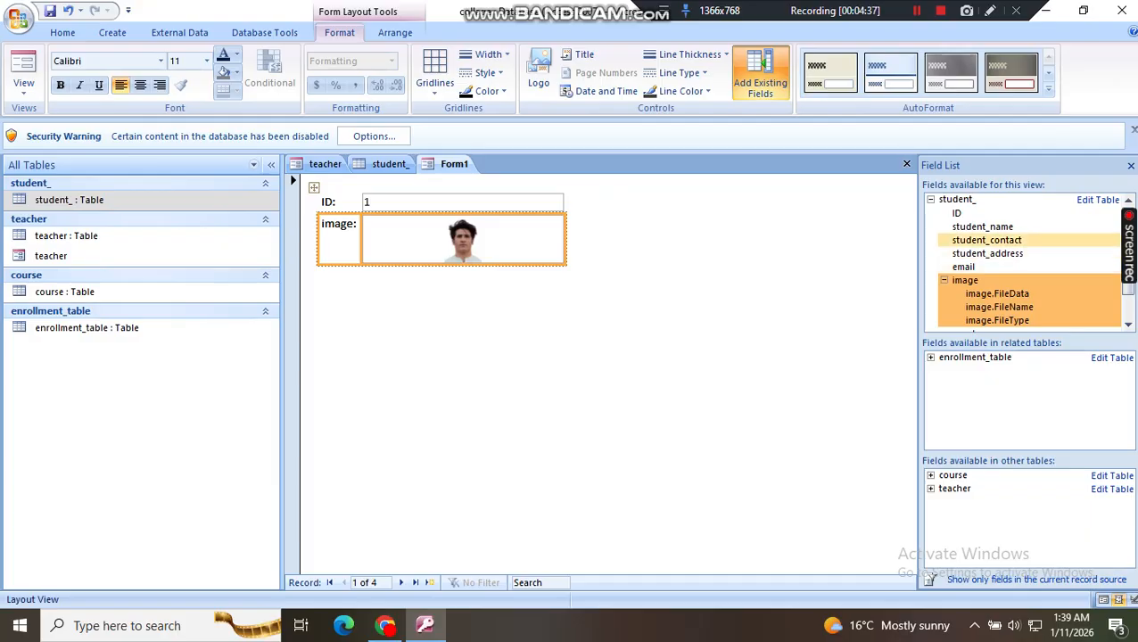
Step: Add the student_contact, student_name, email and gender fields in that order below the image field, and try to add teacher_id
{"action": "double_click", "coordinate": [987, 240]}
{"action": "left_click_drag", "start_coordinate": [464, 261], "coordinate": [464, 263]}
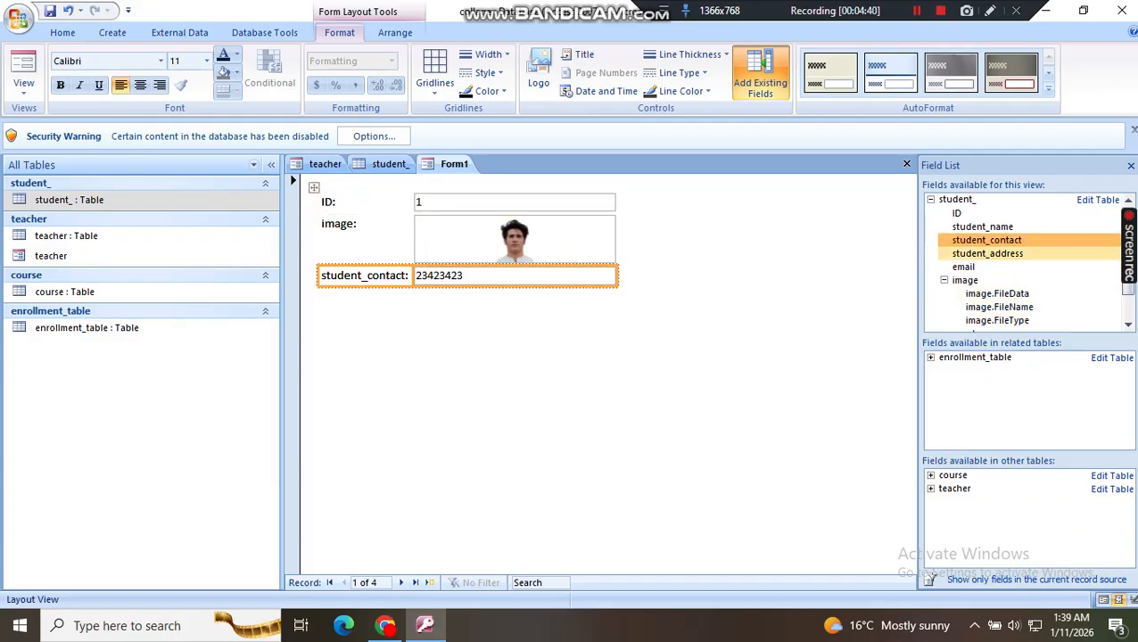
{"action": "left_click_drag", "start_coordinate": [982, 227], "coordinate": [517, 297]}
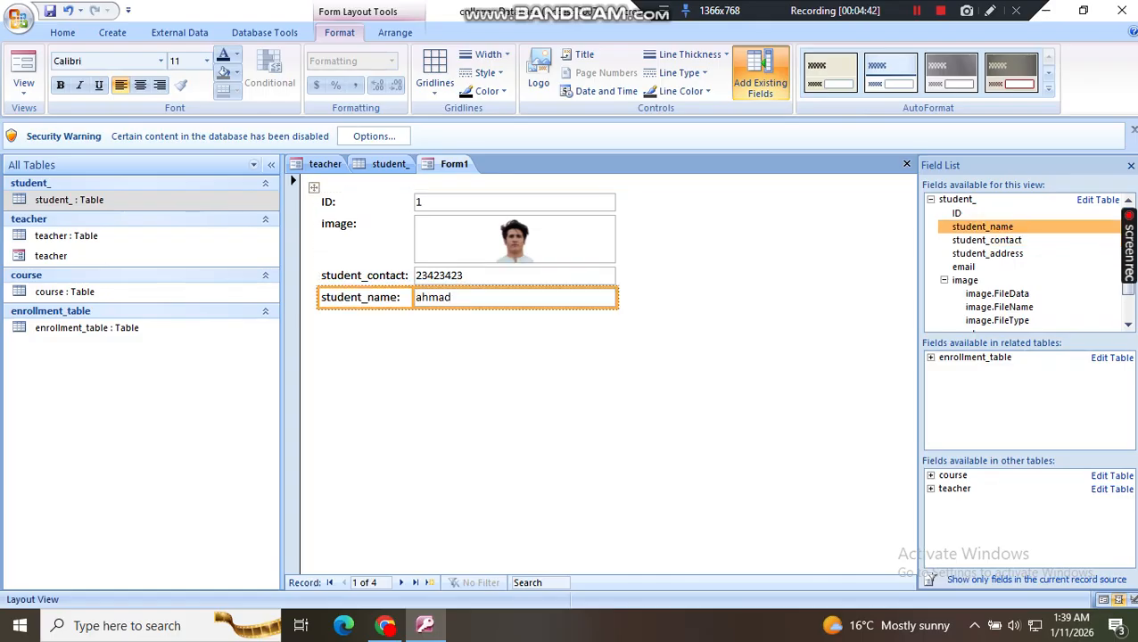
{"action": "left_click", "coordinate": [963, 267]}
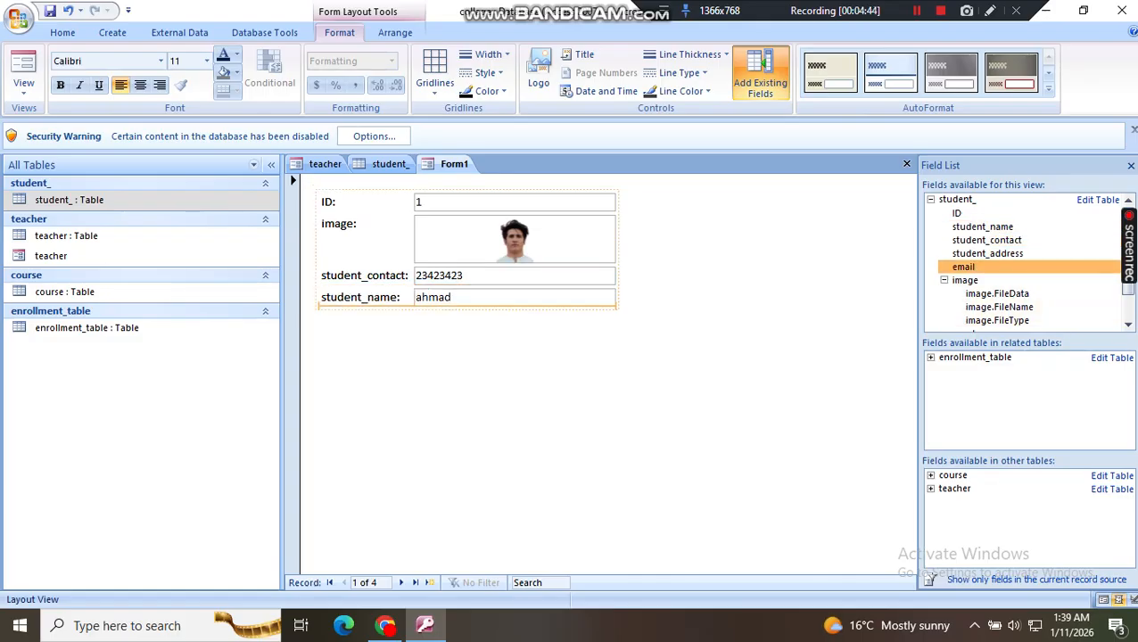
{"action": "double_click", "coordinate": [964, 267]}
{"action": "scroll", "coordinate": [981, 299], "scroll_direction": "down", "scroll_amount": 1}
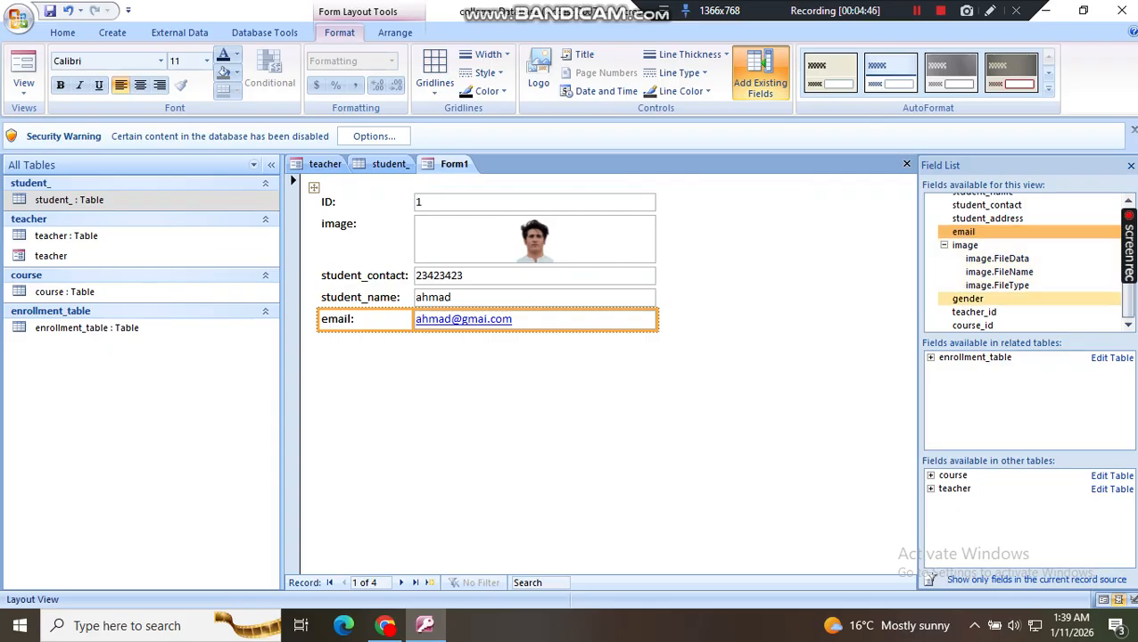
{"action": "left_click_drag", "start_coordinate": [968, 298], "coordinate": [535, 330]}
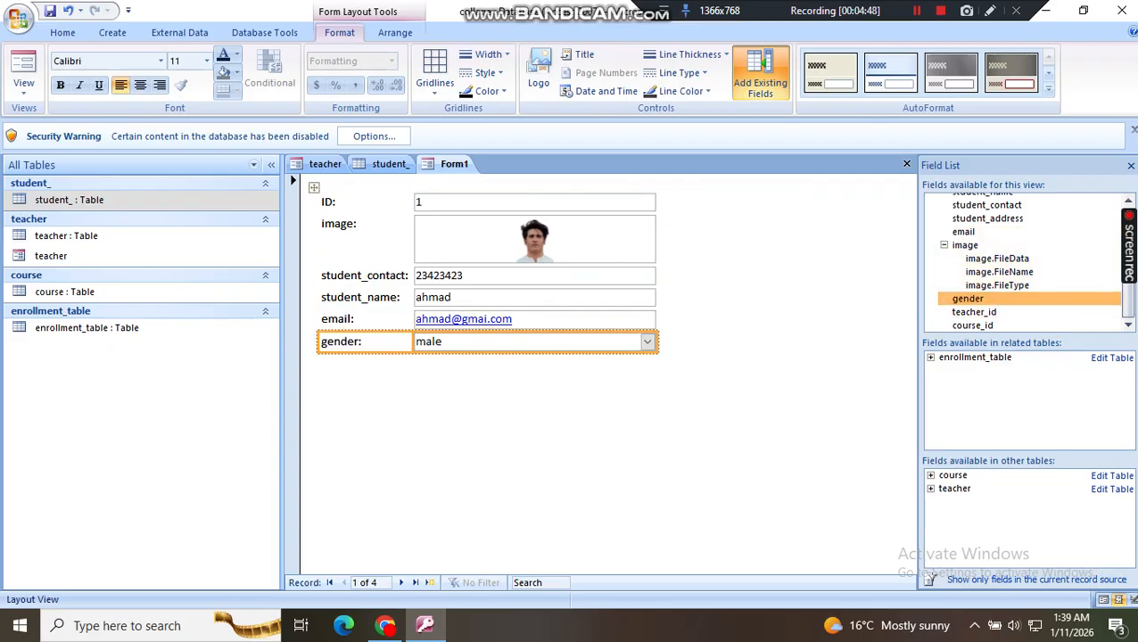
{"action": "left_click_drag", "start_coordinate": [974, 312], "coordinate": [535, 334]}
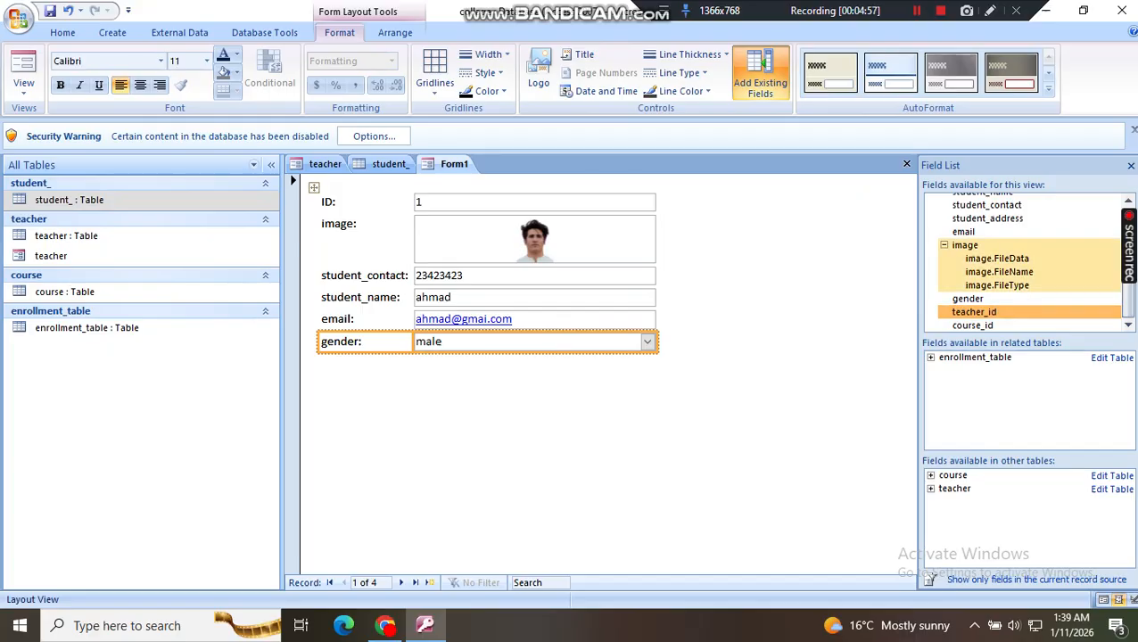
Step: Close the field list, move the whole field layout toward the middle of the form, and show it in Form View
{"action": "left_click", "coordinate": [944, 245]}
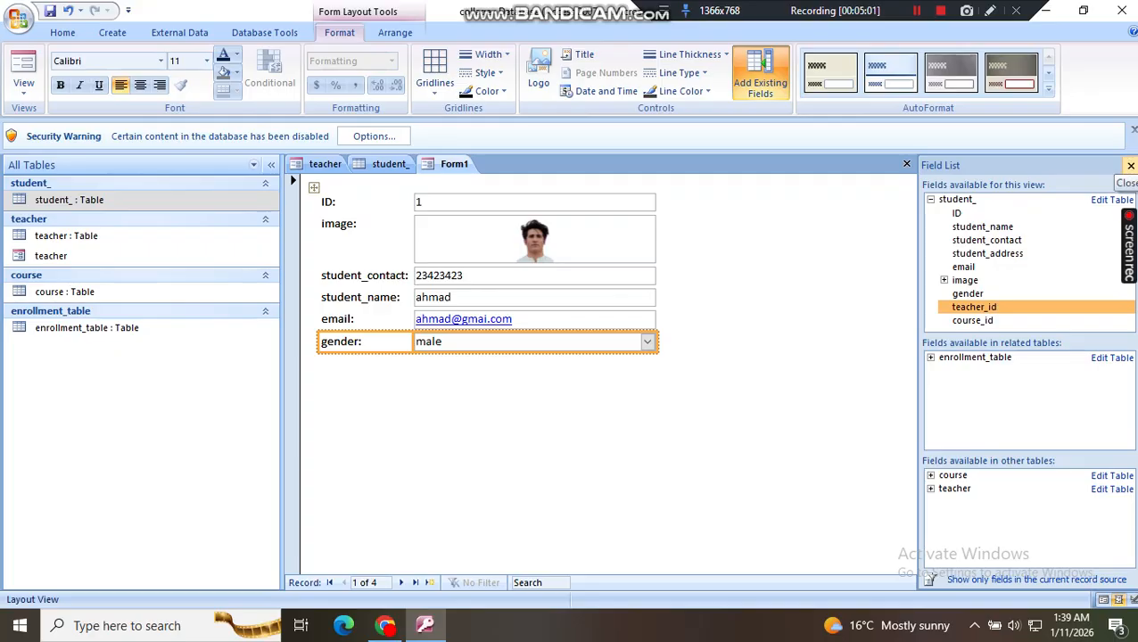
{"action": "left_click", "coordinate": [1130, 166]}
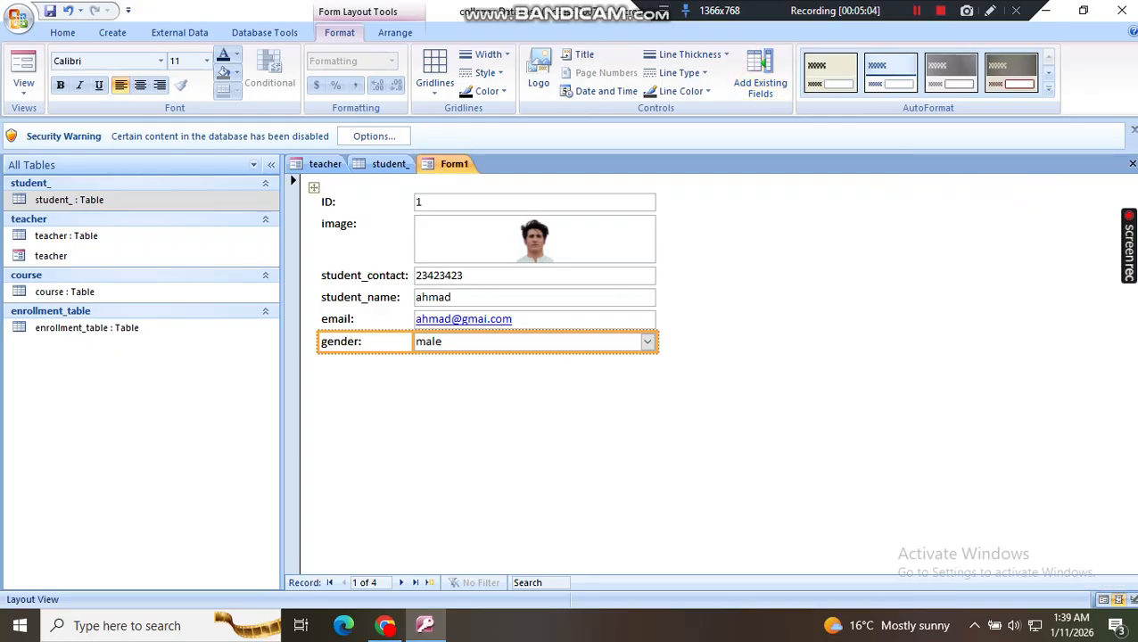
{"action": "left_click", "coordinate": [589, 297]}
{"action": "left_click", "coordinate": [758, 357]}
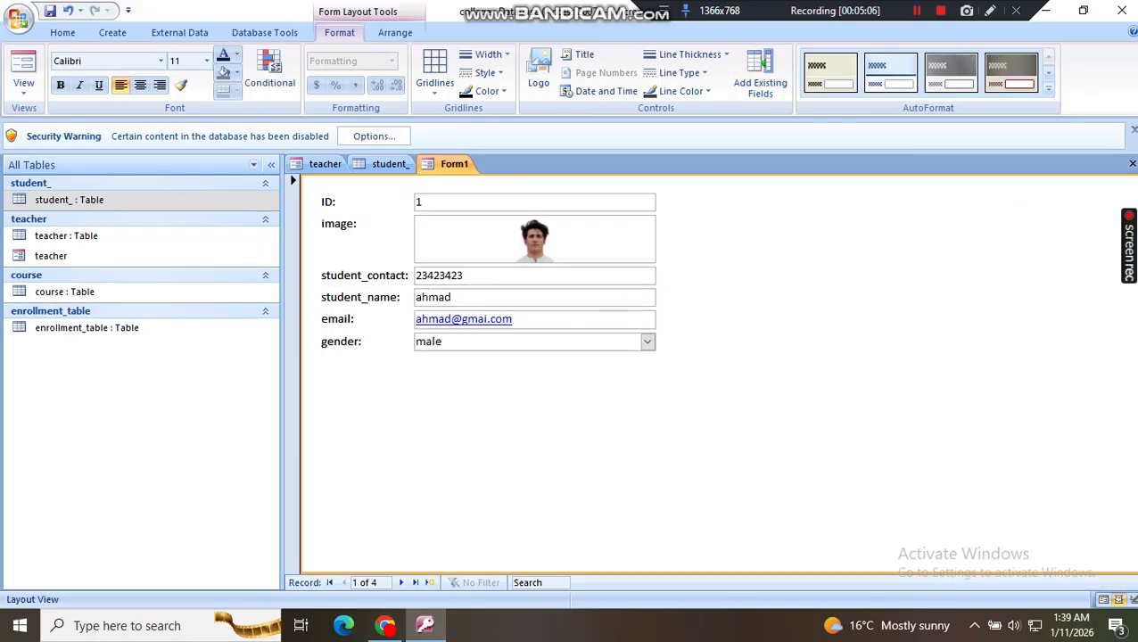
{"action": "left_click", "coordinate": [535, 239]}
{"action": "left_click_drag", "start_coordinate": [314, 187], "coordinate": [430, 273]}
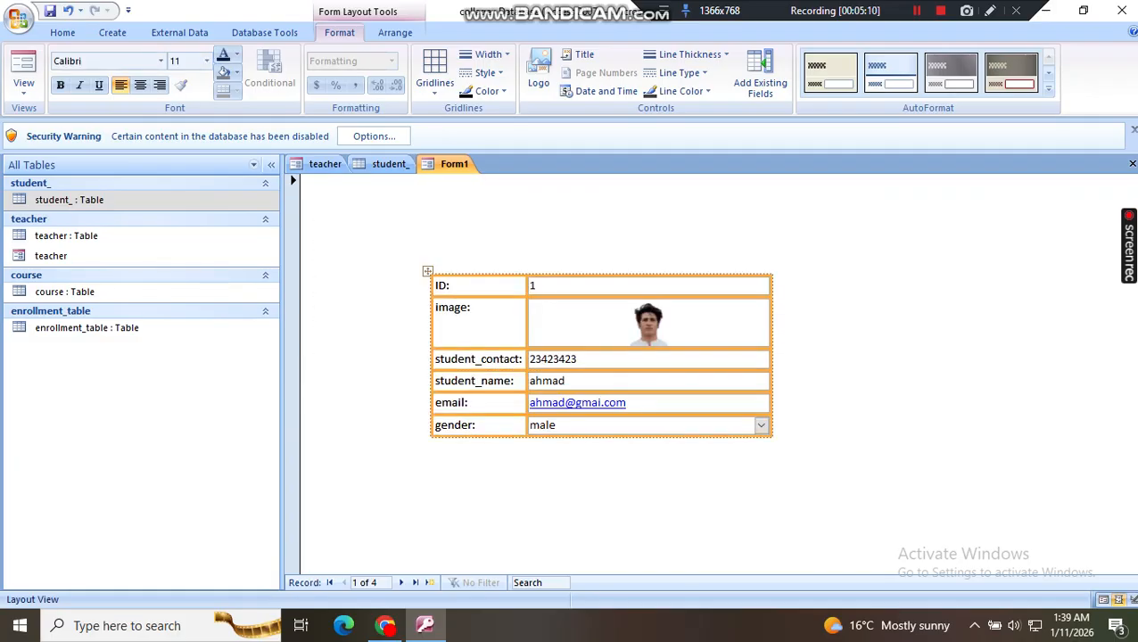
{"action": "left_click", "coordinate": [24, 71]}
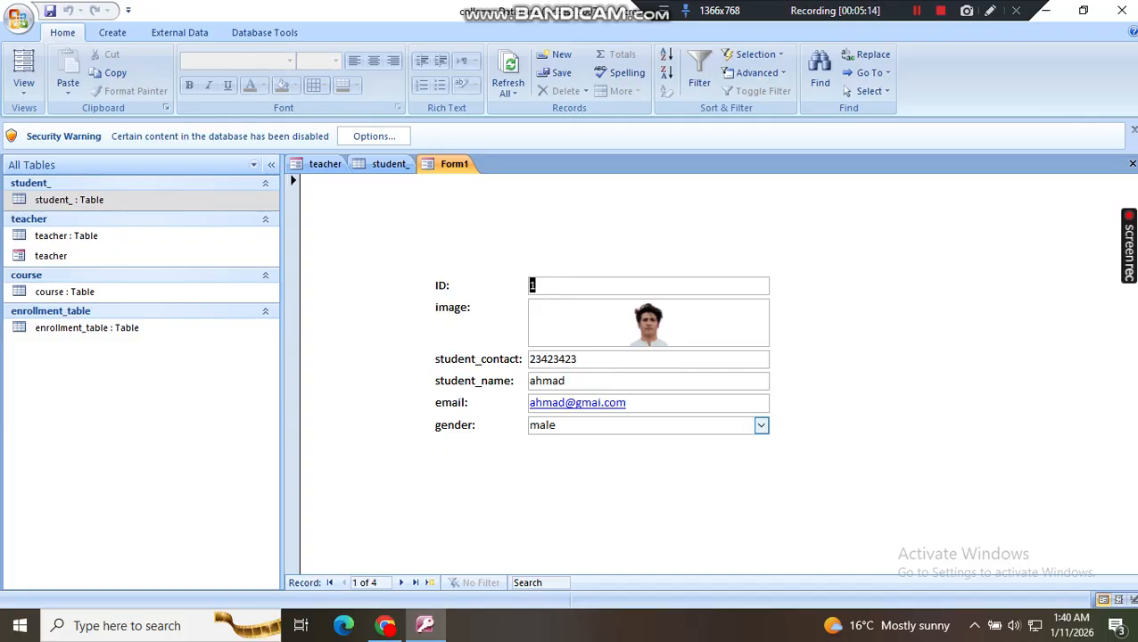
{"action": "key", "text": "Tab"}
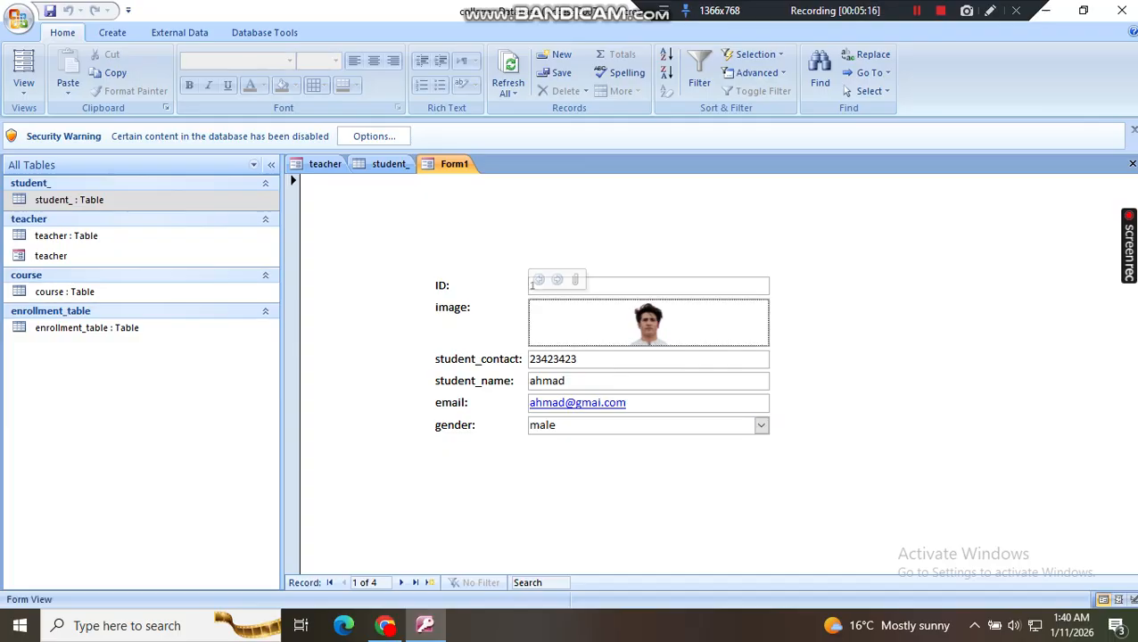
Step: Enlarge the form's Detail section in Design View to about 6 inches tall and 7.8 inches wide
{"action": "left_click", "coordinate": [23, 89]}
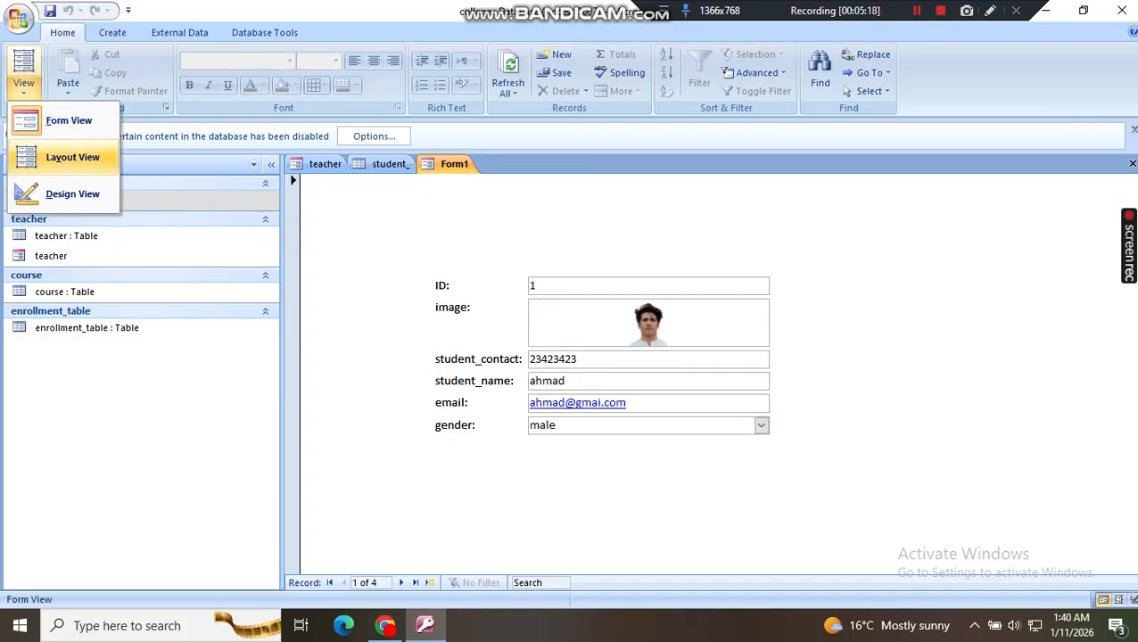
{"action": "left_click", "coordinate": [73, 192]}
{"action": "scroll", "coordinate": [571, 383], "scroll_direction": "down", "scroll_amount": 4}
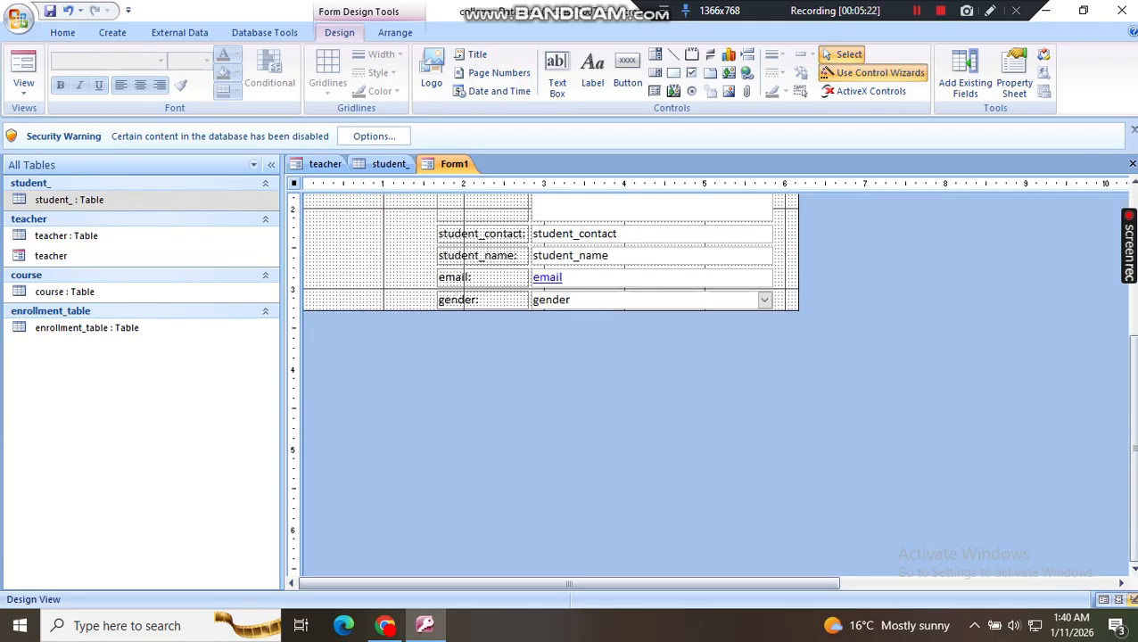
{"action": "left_click_drag", "start_coordinate": [588, 310], "coordinate": [589, 537]}
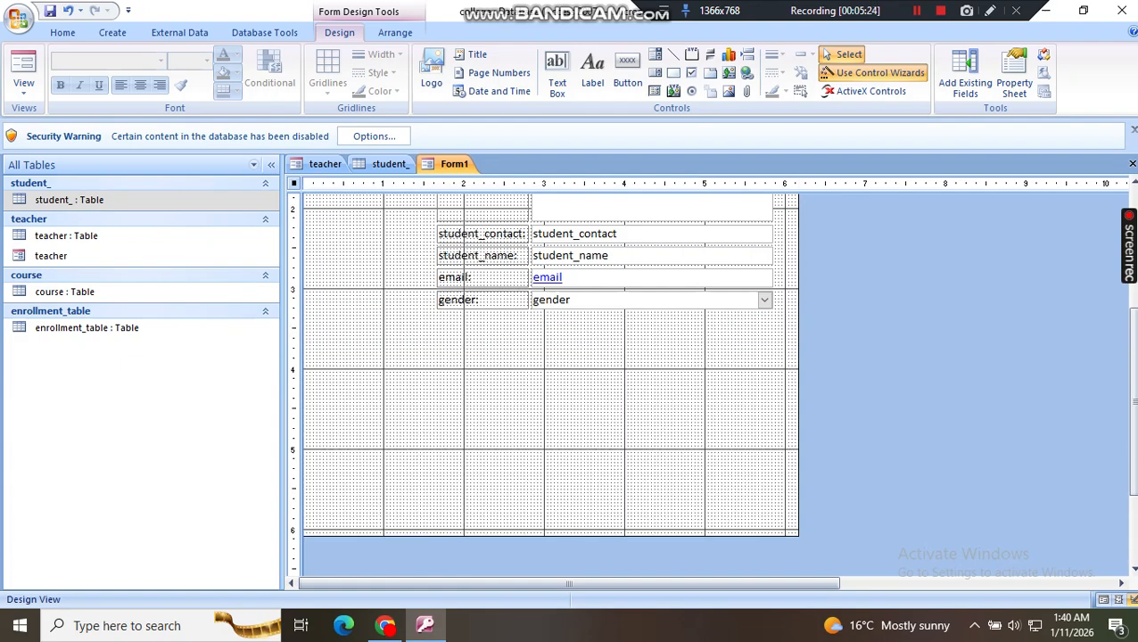
{"action": "left_click_drag", "start_coordinate": [798, 384], "coordinate": [932, 384]}
{"action": "scroll", "coordinate": [892, 383], "scroll_direction": "up", "scroll_amount": 4}
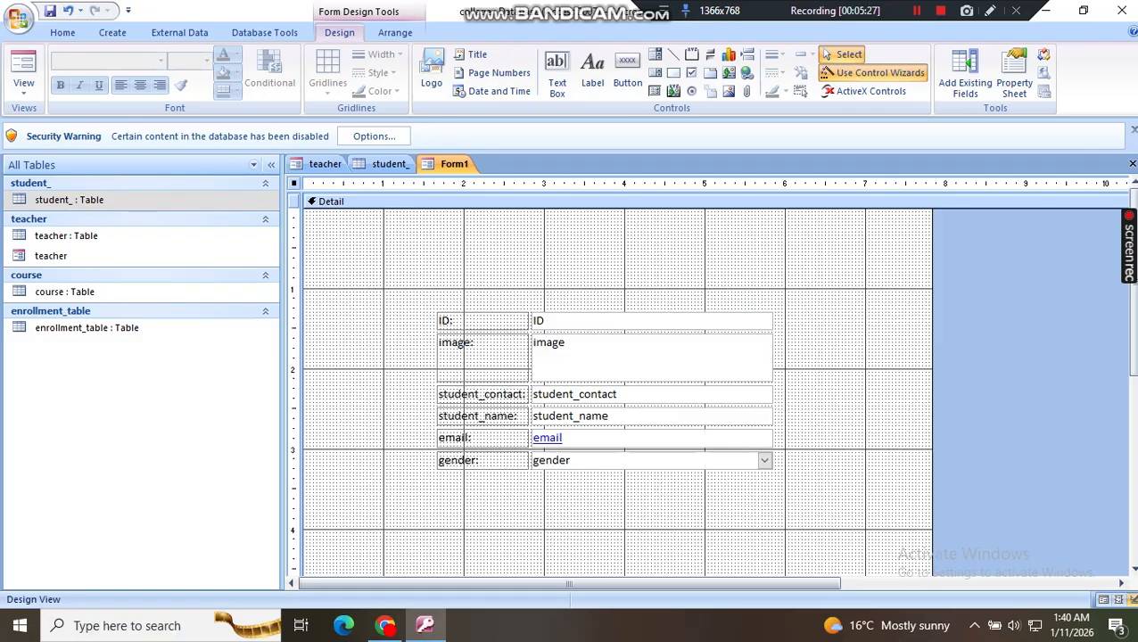
Step: Examine the image label and the layout options available for the ID field in Design View
{"action": "left_click", "coordinate": [482, 358]}
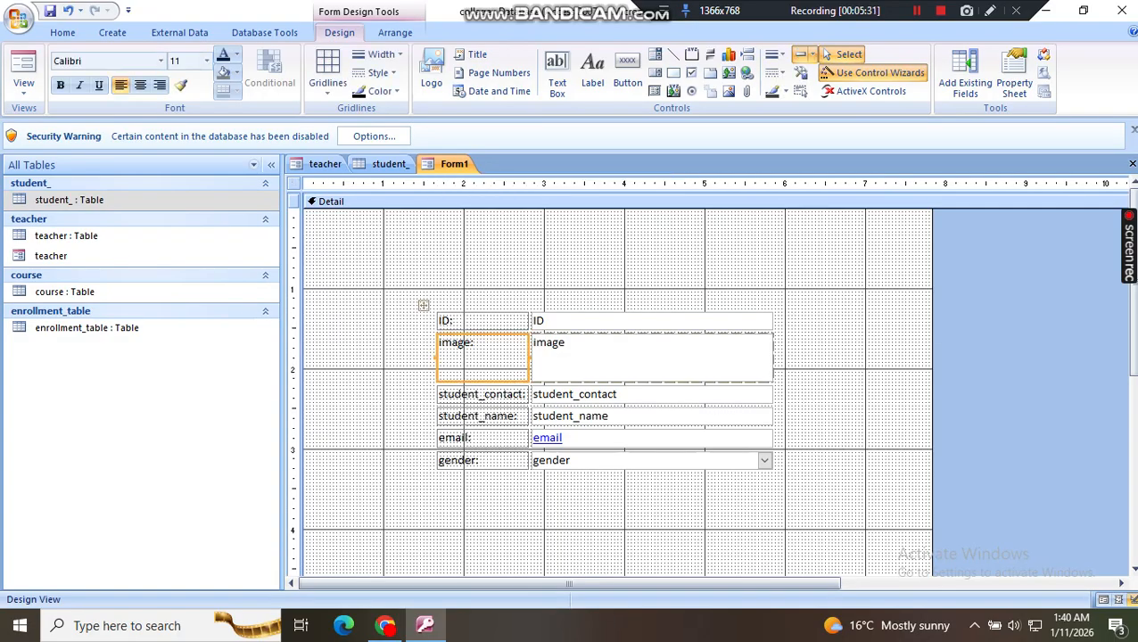
{"action": "left_click", "coordinate": [483, 358]}
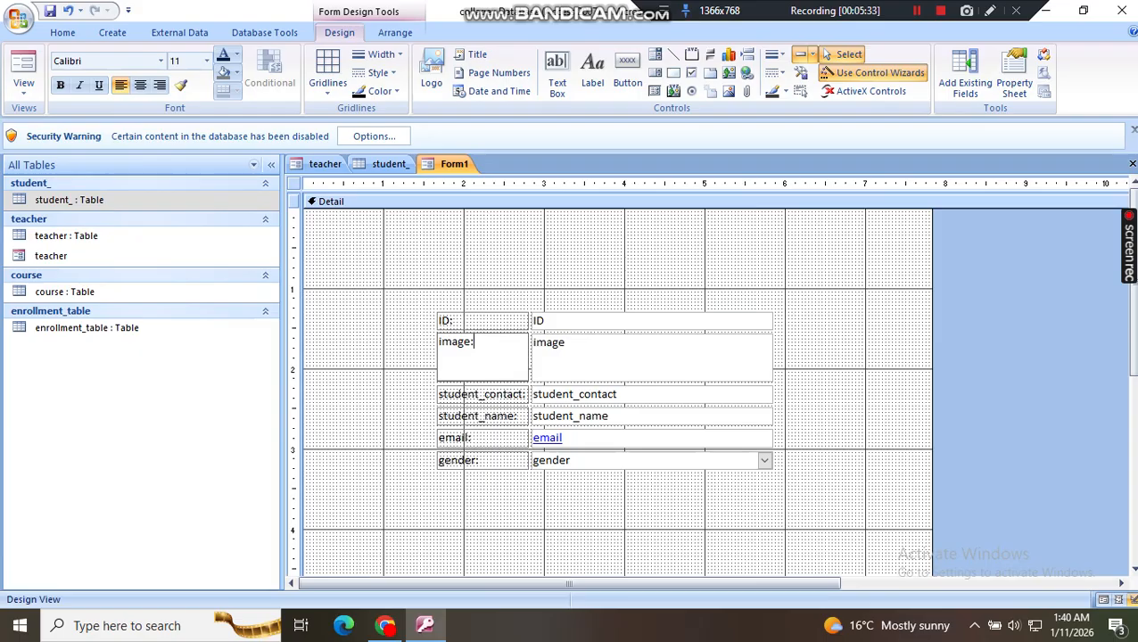
{"action": "right_click", "coordinate": [547, 321]}
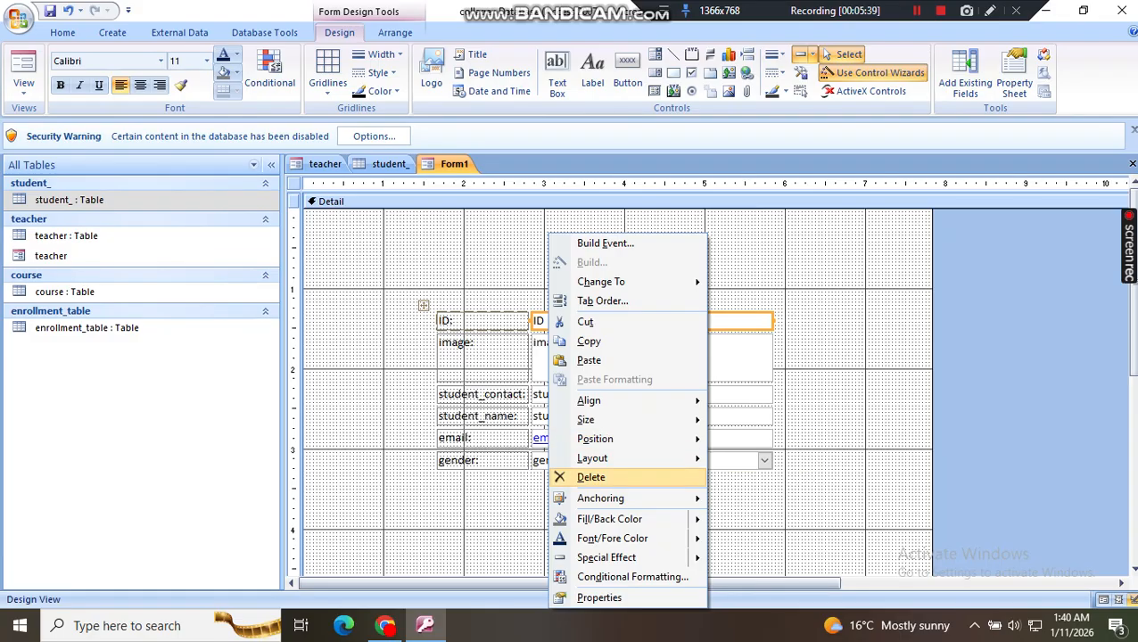
{"action": "mouse_move", "coordinate": [615, 457]}
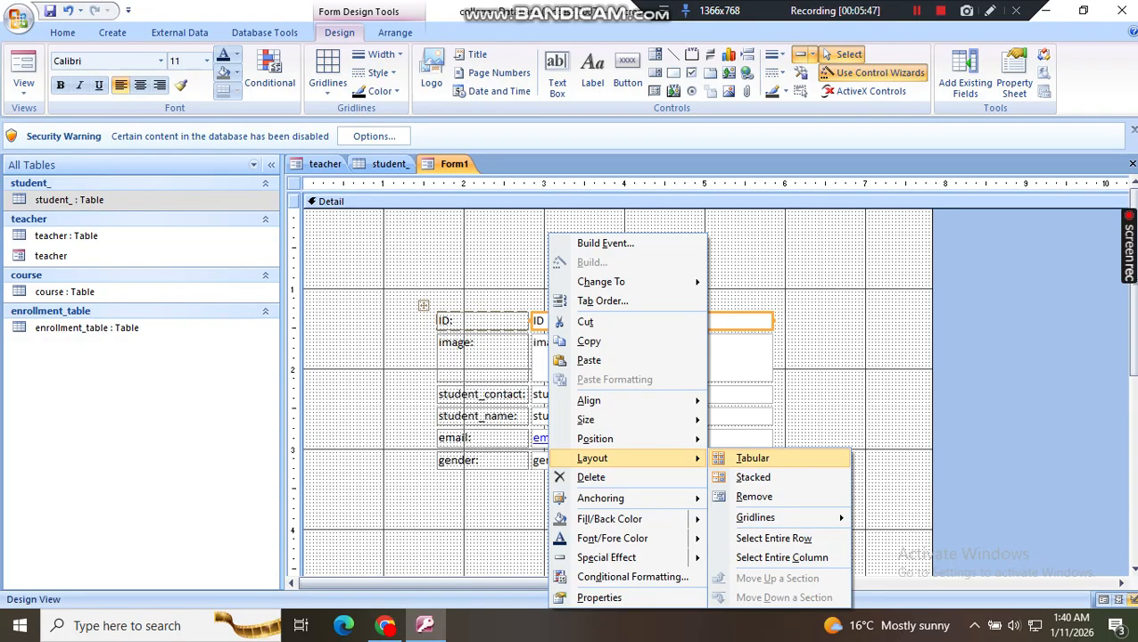
{"action": "left_click", "coordinate": [740, 358]}
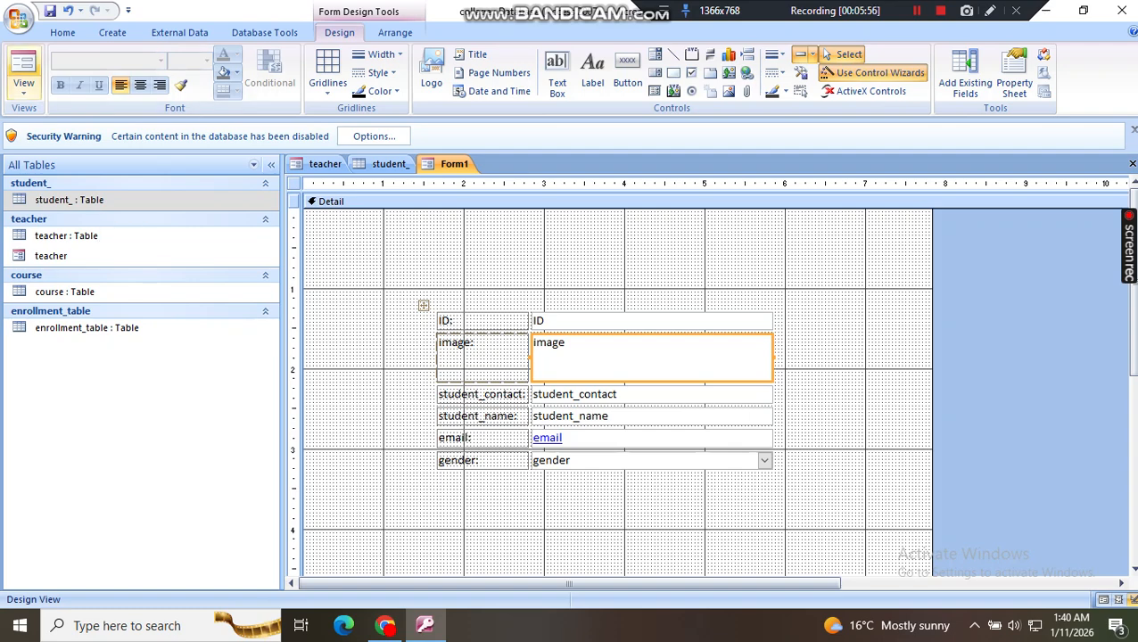
Step: Show the student form in Form View and open the course table
{"action": "left_click", "coordinate": [23, 81]}
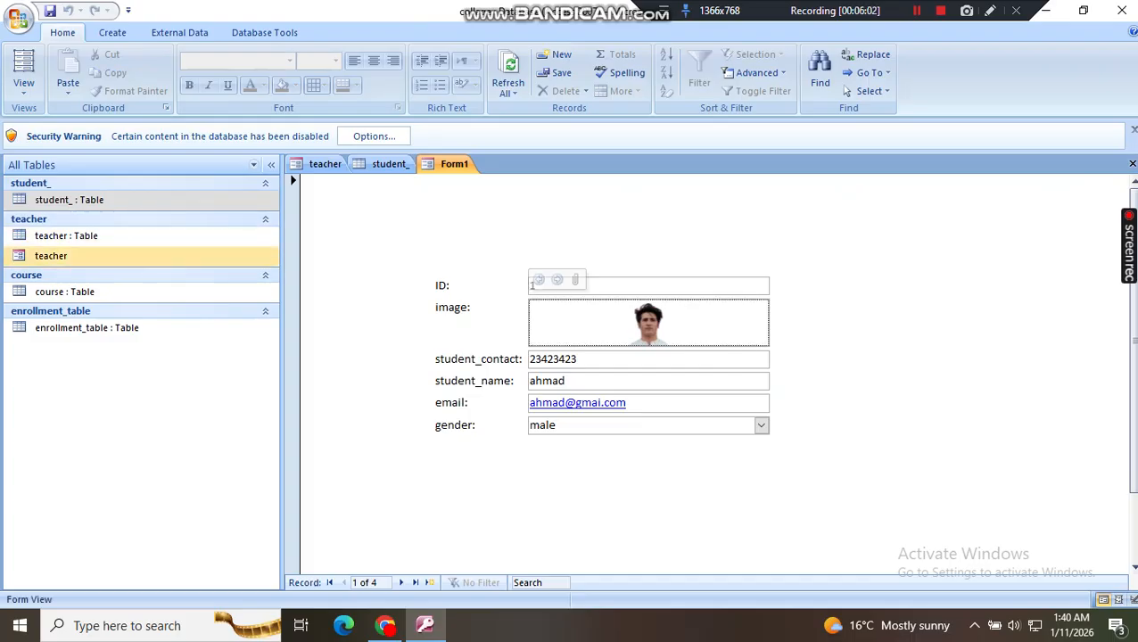
{"action": "double_click", "coordinate": [64, 292]}
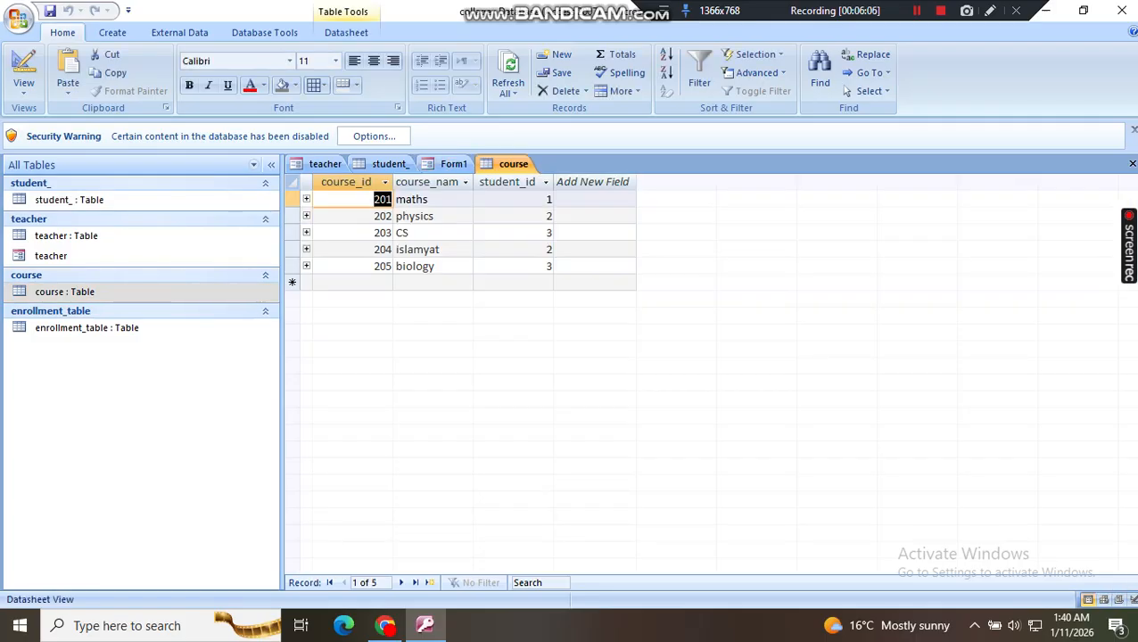
{"action": "left_click", "coordinate": [112, 32]}
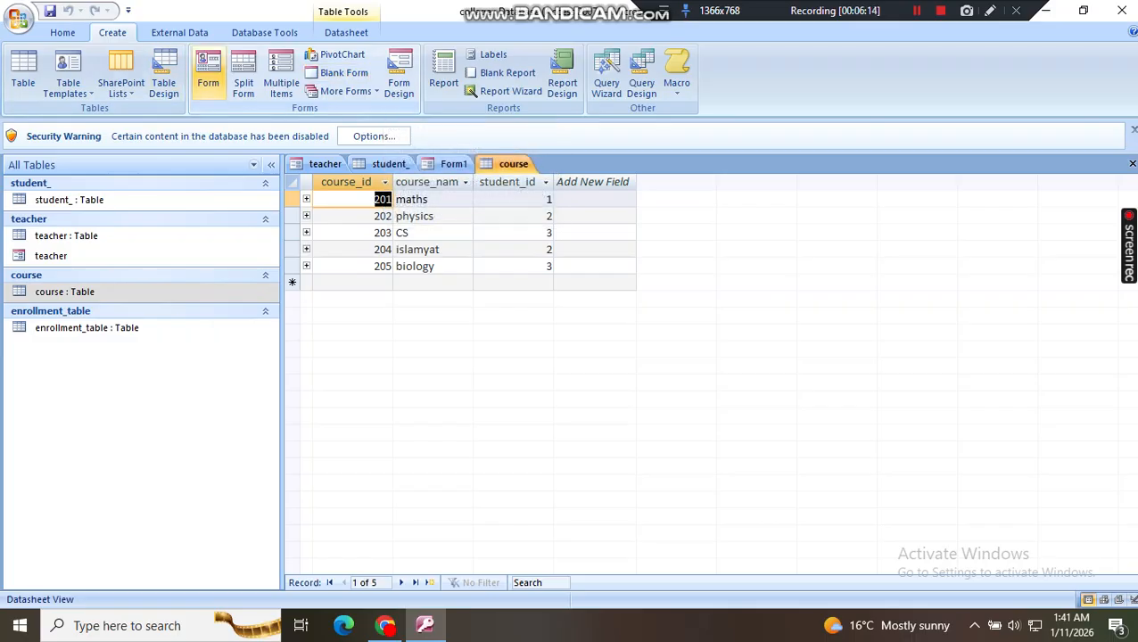
{"action": "left_click", "coordinate": [207, 76]}
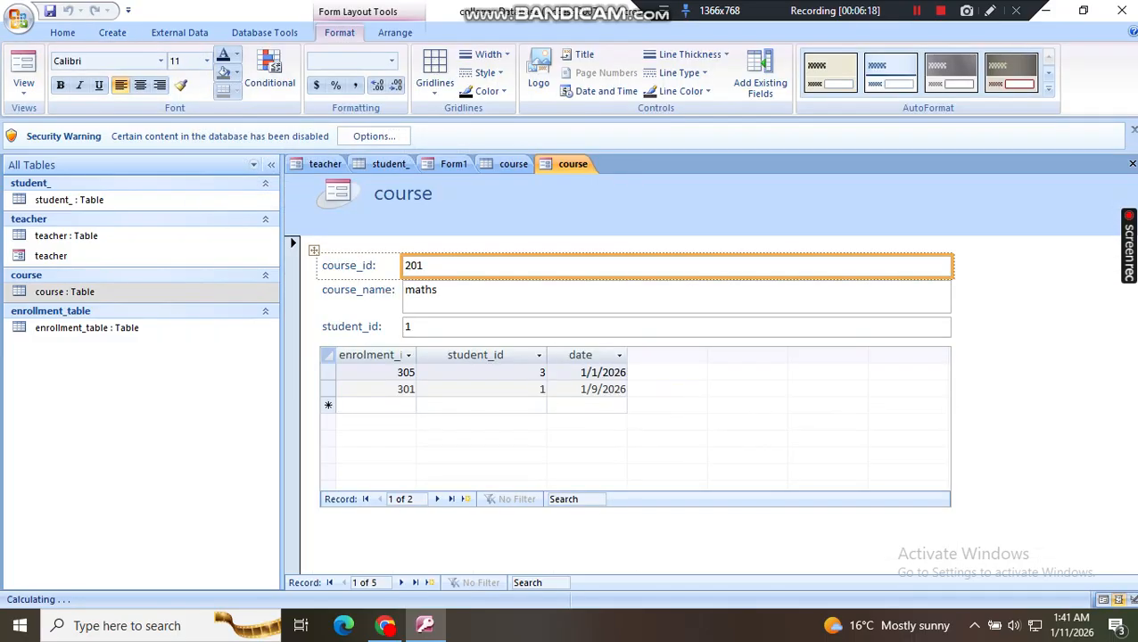
{"action": "left_click", "coordinate": [482, 374]}
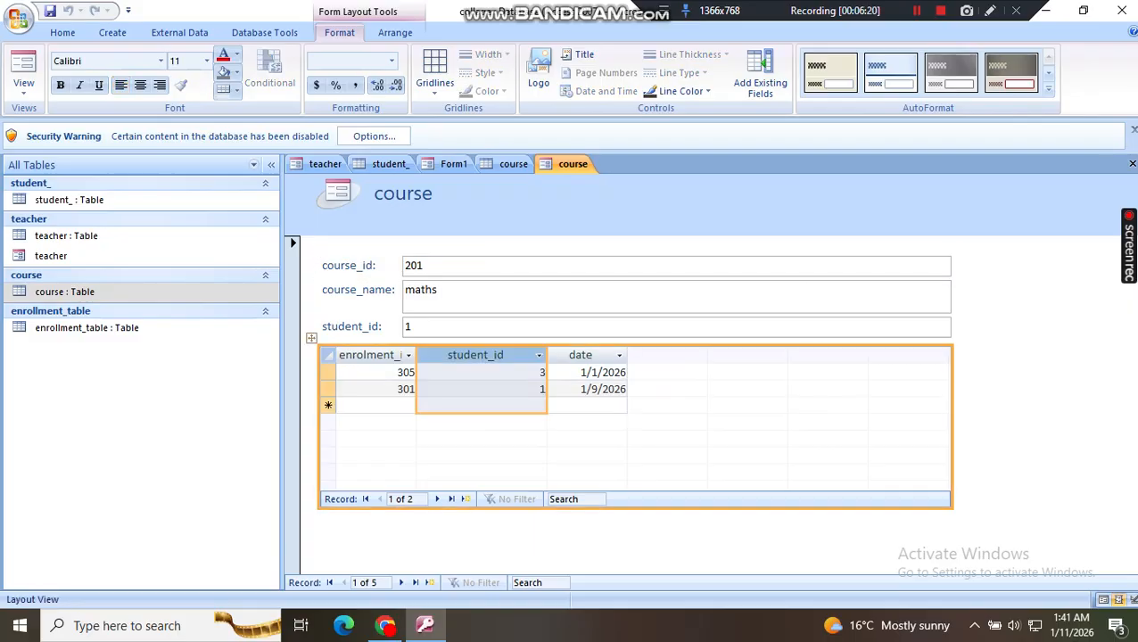
{"action": "right_click", "coordinate": [564, 164]}
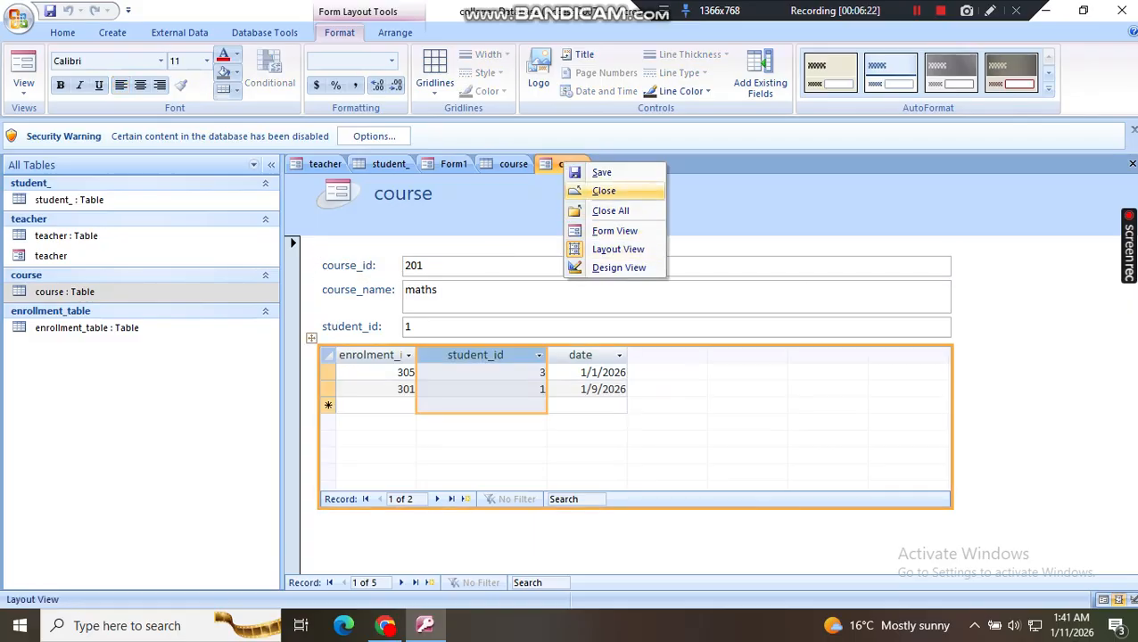
{"action": "left_click", "coordinate": [604, 191]}
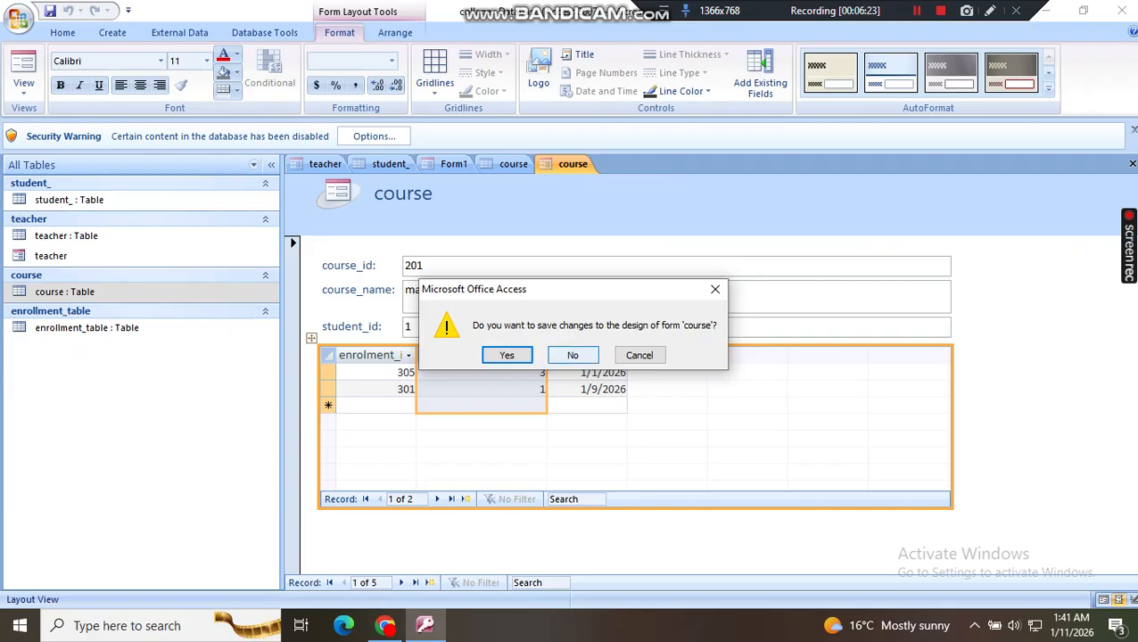
{"action": "left_click", "coordinate": [573, 355]}
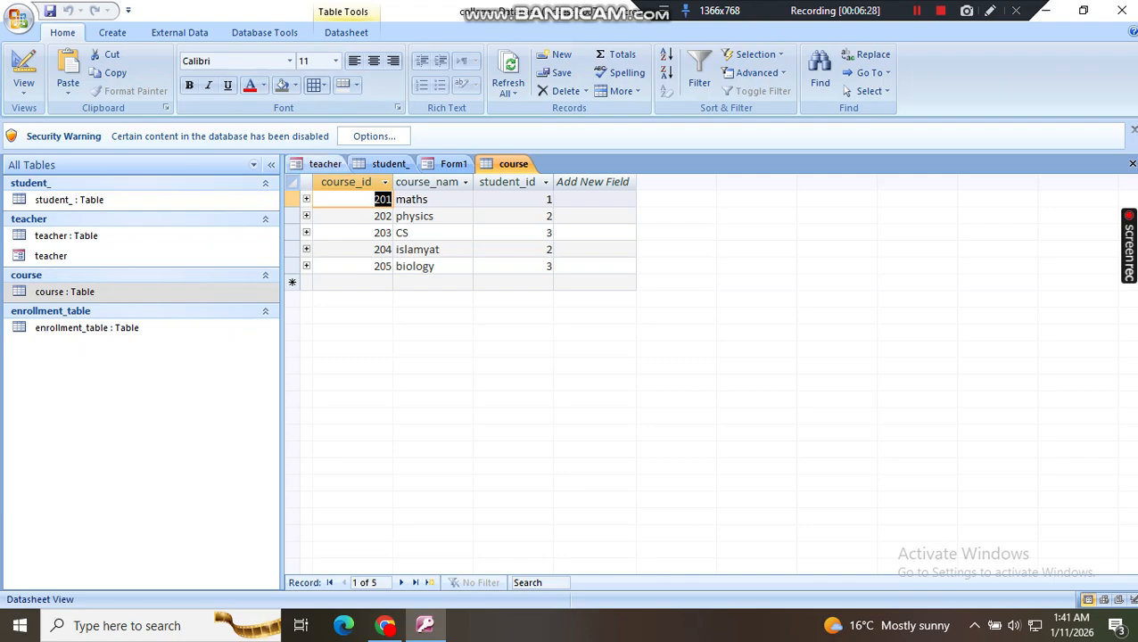
Step: Start a Form Wizard form based on the course table and include all of its fields: course_id, course_name and student_id
{"action": "left_click", "coordinate": [112, 32]}
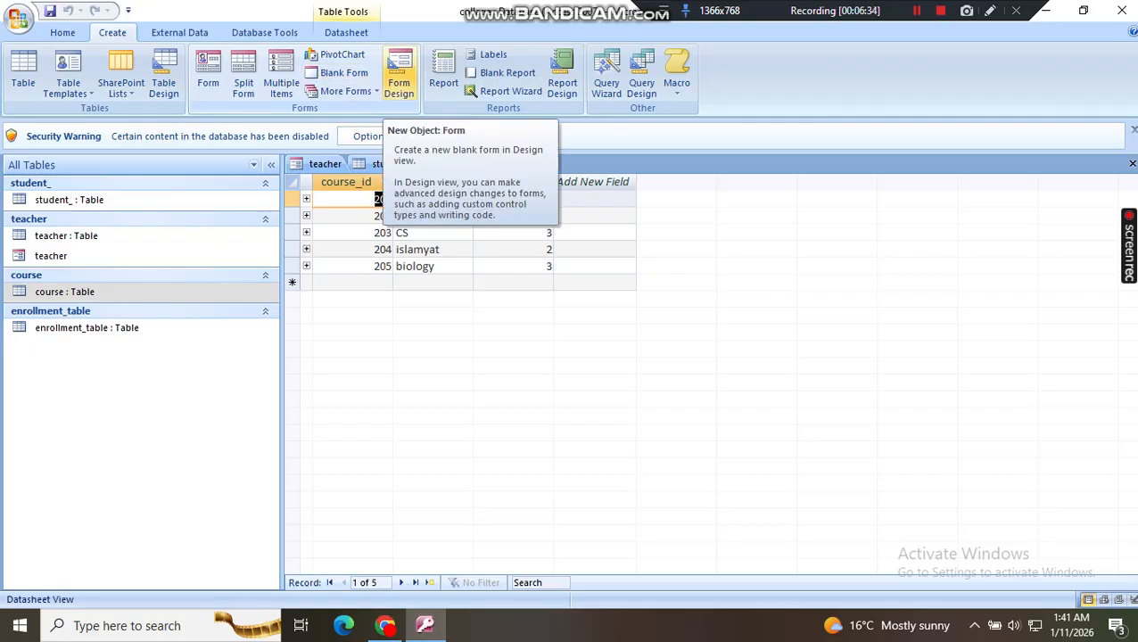
{"action": "left_click", "coordinate": [346, 91]}
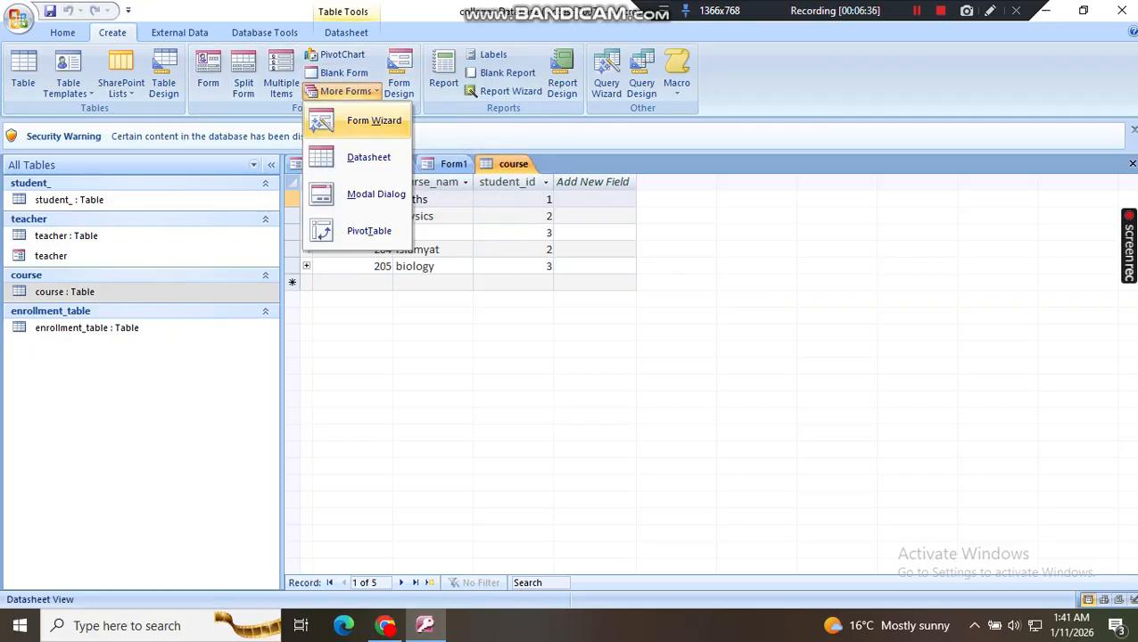
{"action": "left_click", "coordinate": [370, 120]}
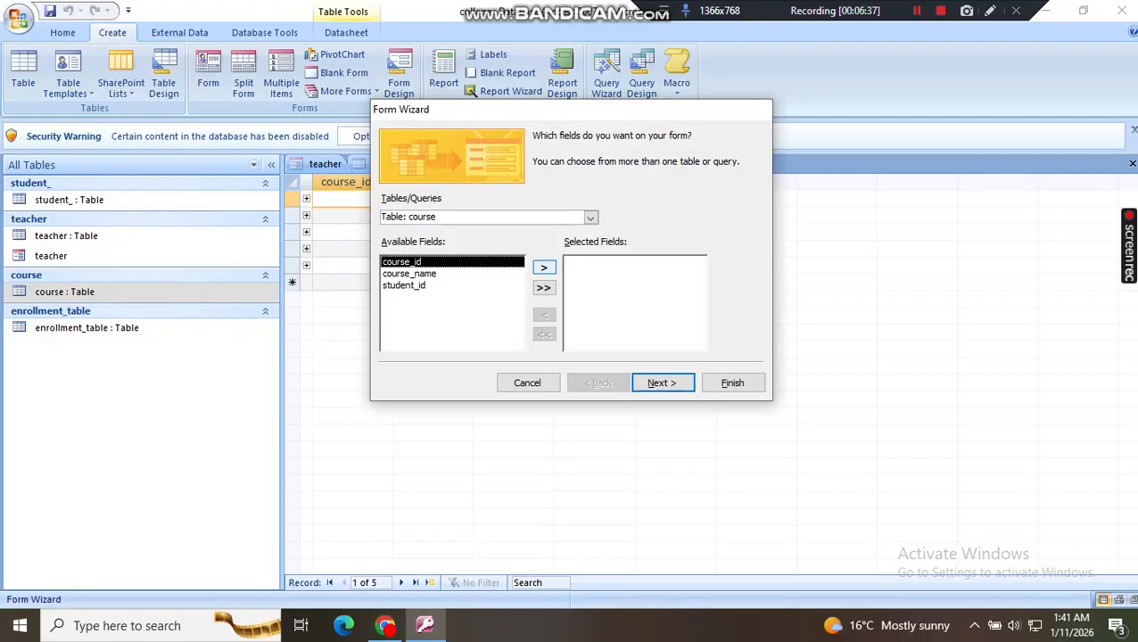
{"action": "left_click", "coordinate": [544, 287]}
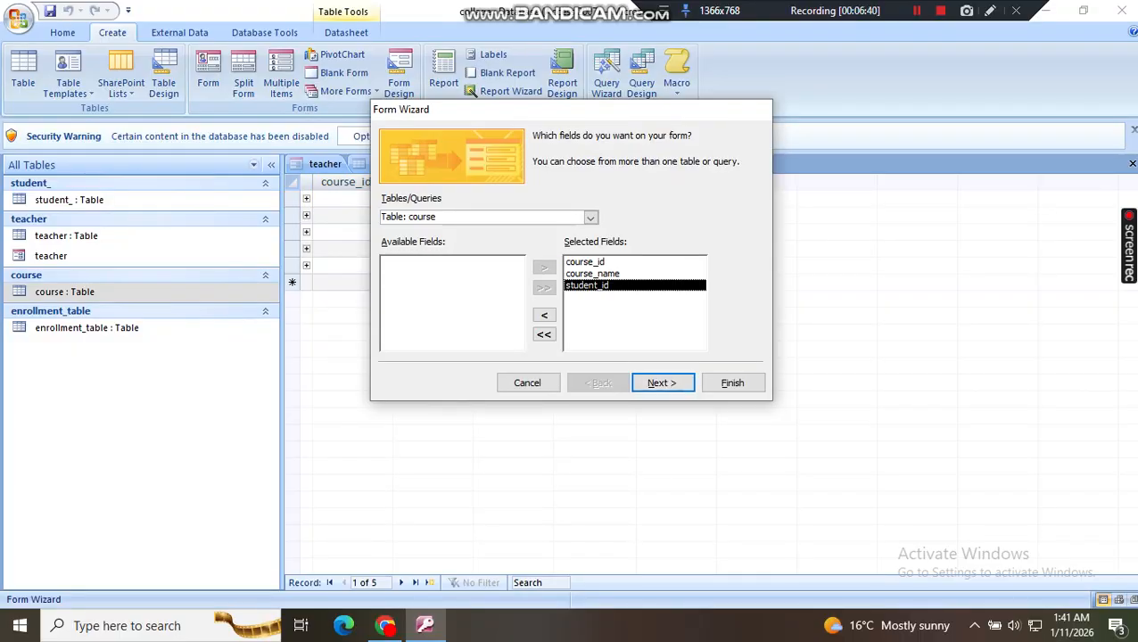
Step: Finish the wizard with the Columnar layout and the title course, choosing to modify the form's design
{"action": "left_click", "coordinate": [662, 382]}
{"action": "left_click", "coordinate": [662, 383]}
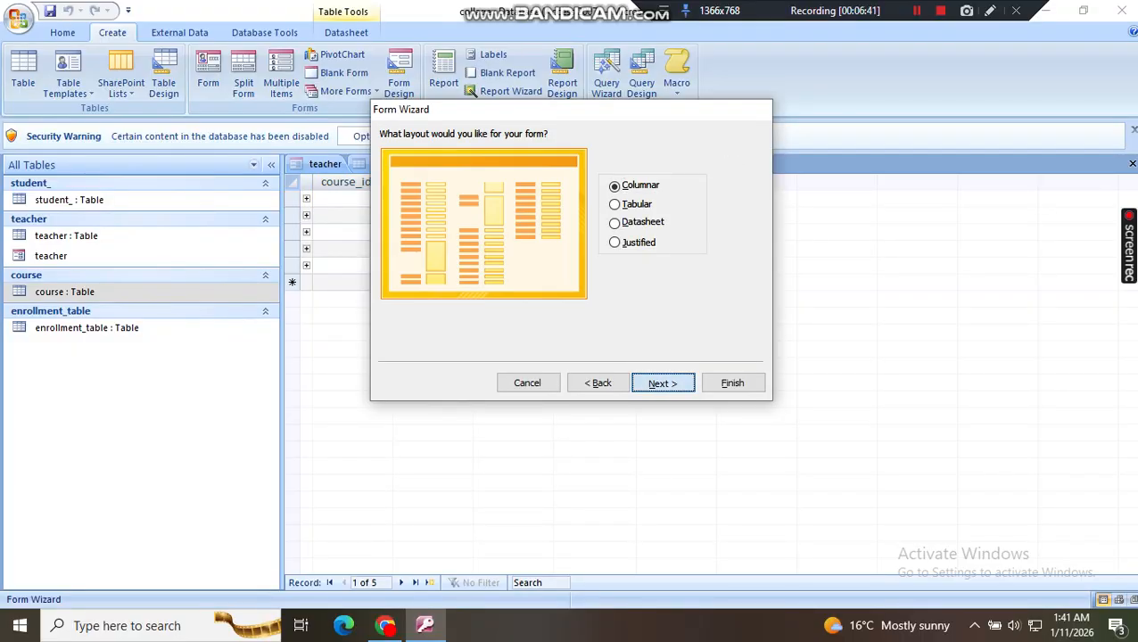
{"action": "left_click", "coordinate": [662, 382]}
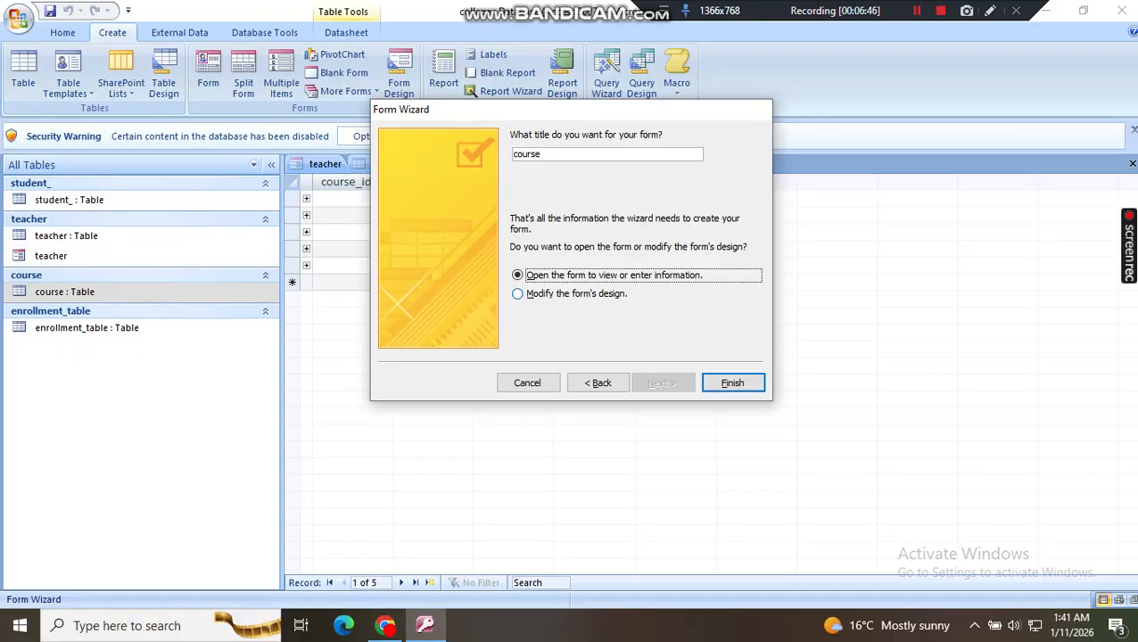
{"action": "left_click", "coordinate": [518, 293]}
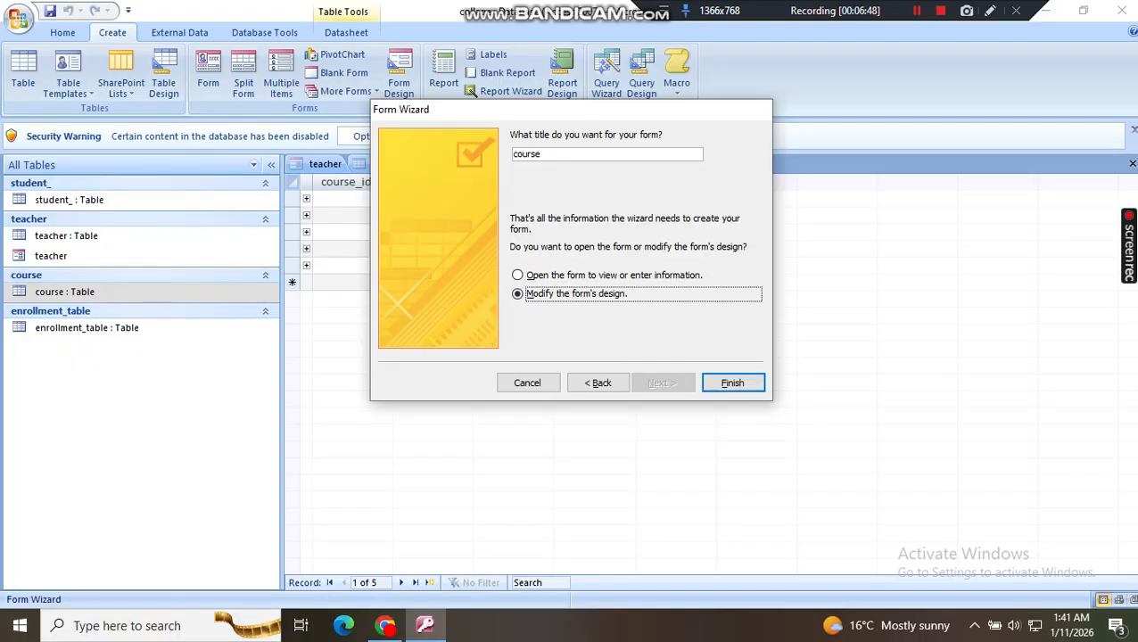
{"action": "left_click", "coordinate": [732, 382]}
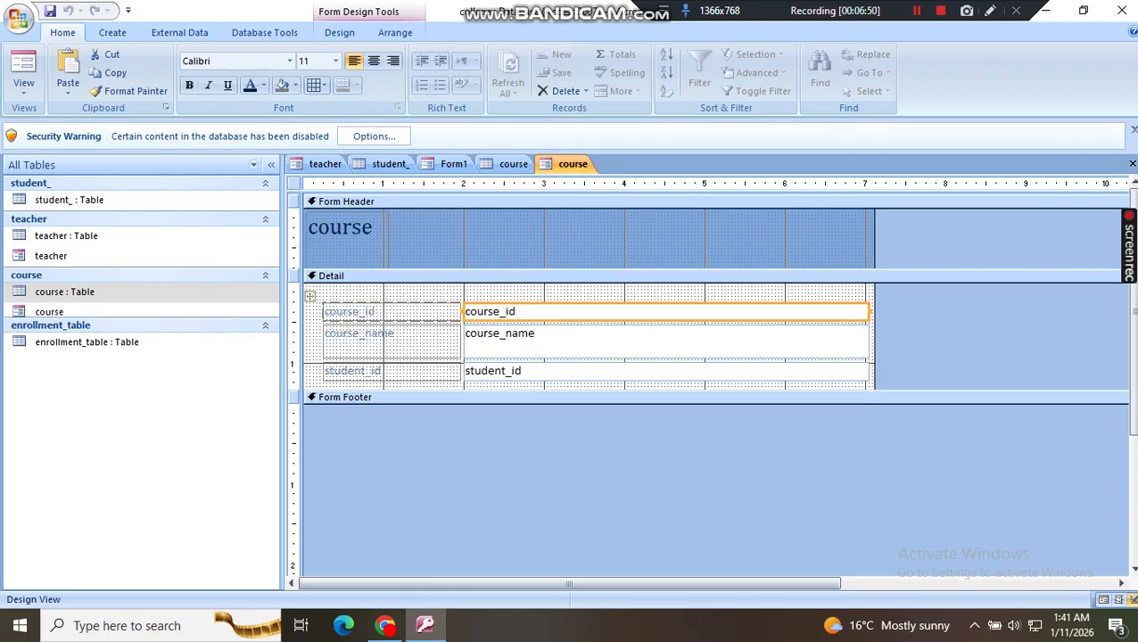
Step: Enlarge the course form's Detail section to about 8.9 inches wide and well over 3 inches tall, and move the field layout toward its middle
{"action": "left_click_drag", "start_coordinate": [875, 390], "coordinate": [874, 577]}
{"action": "left_click_drag", "start_coordinate": [874, 499], "coordinate": [1018, 499]}
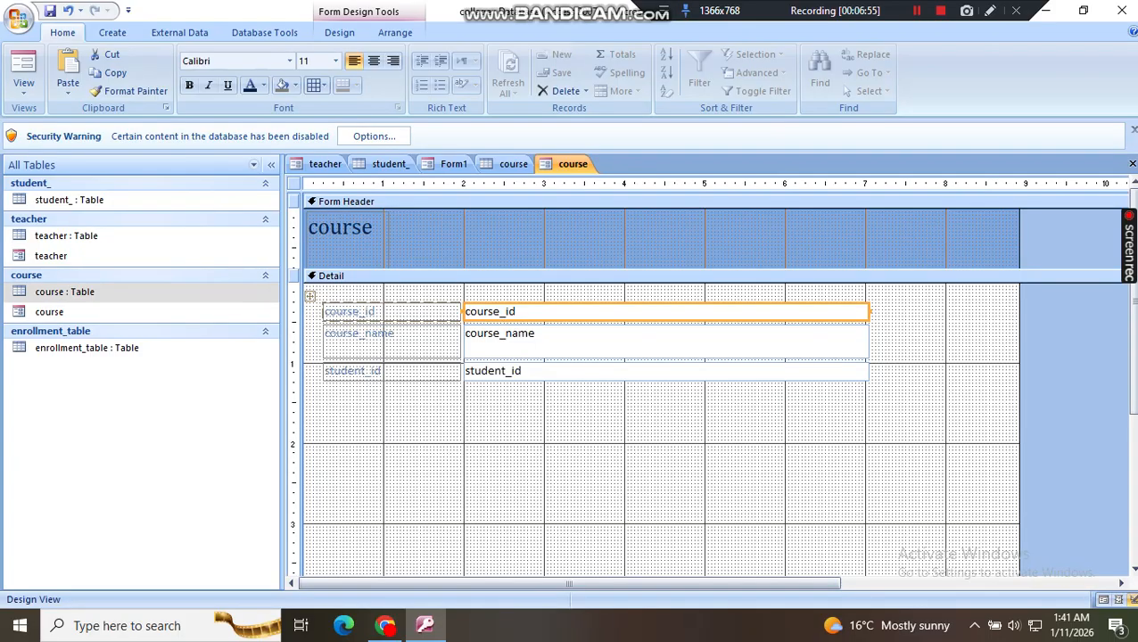
{"action": "left_click", "coordinate": [310, 296]}
{"action": "left_click_drag", "start_coordinate": [310, 296], "coordinate": [386, 359]}
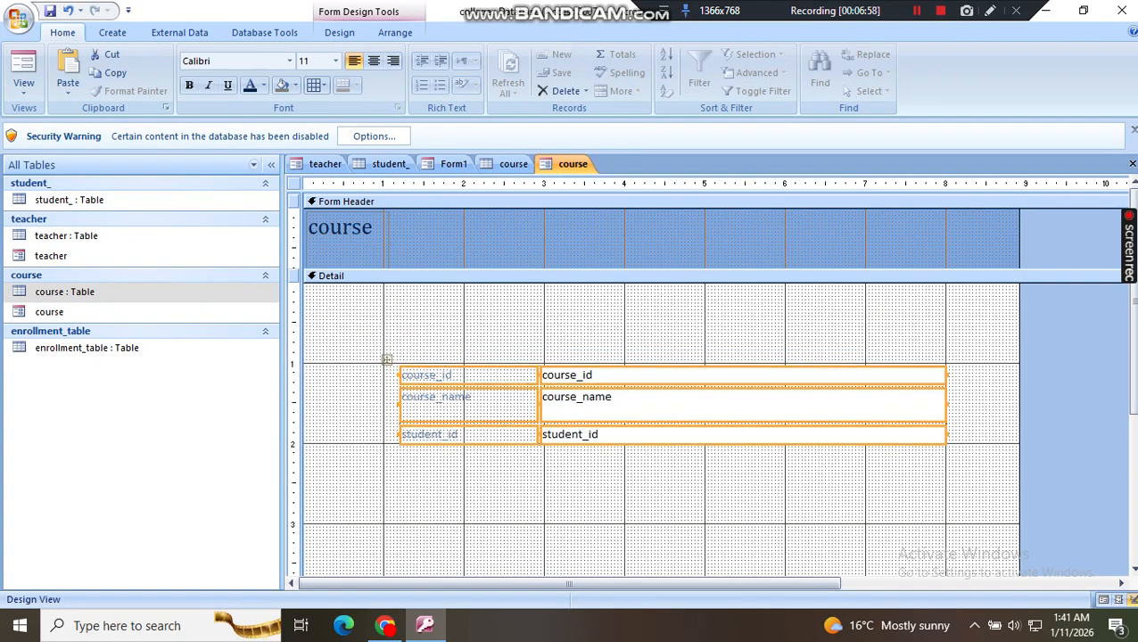
Step: Adjust the width of the course fields and shift the layout slightly so its outer edge meets the 8-inch mark
{"action": "left_click_drag", "start_coordinate": [947, 405], "coordinate": [804, 405]}
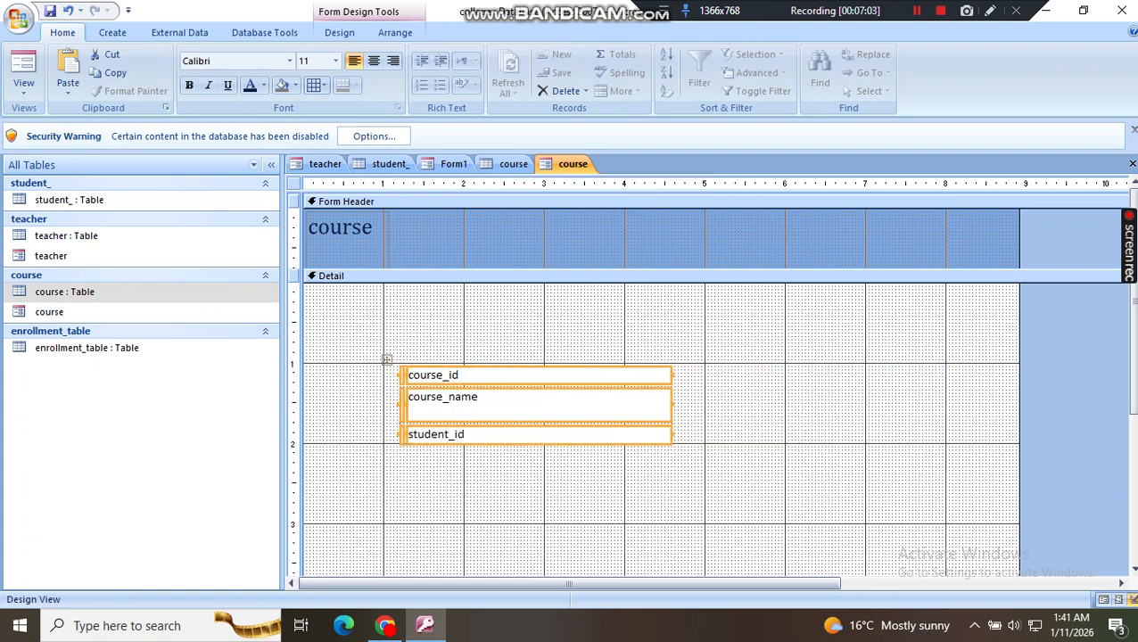
{"action": "left_click_drag", "start_coordinate": [672, 405], "coordinate": [806, 405]}
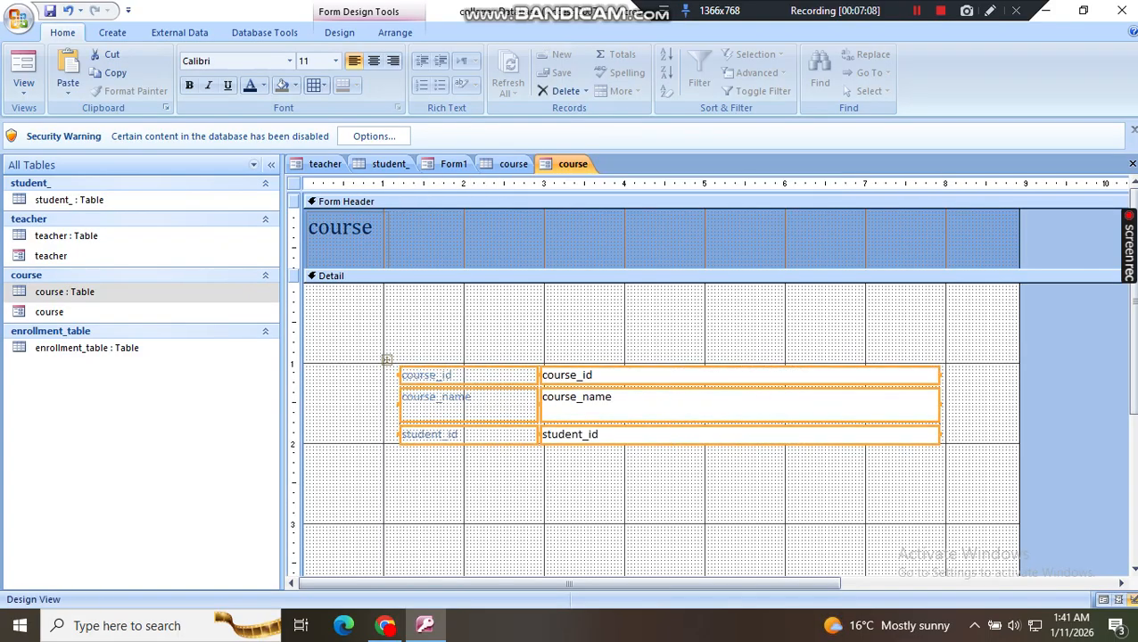
{"action": "left_click_drag", "start_coordinate": [387, 360], "coordinate": [394, 384]}
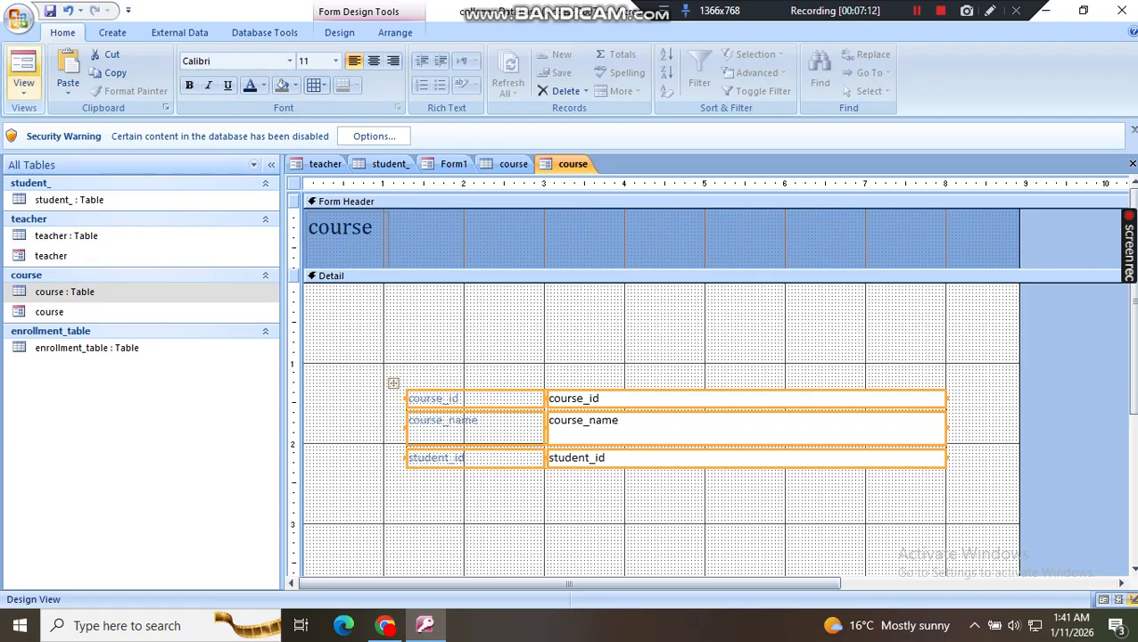
Step: Show the course form in Form View and place the cursor in its course_name and student_id fields
{"action": "left_click", "coordinate": [23, 85]}
{"action": "left_click", "coordinate": [571, 371]}
{"action": "left_click", "coordinate": [551, 409]}
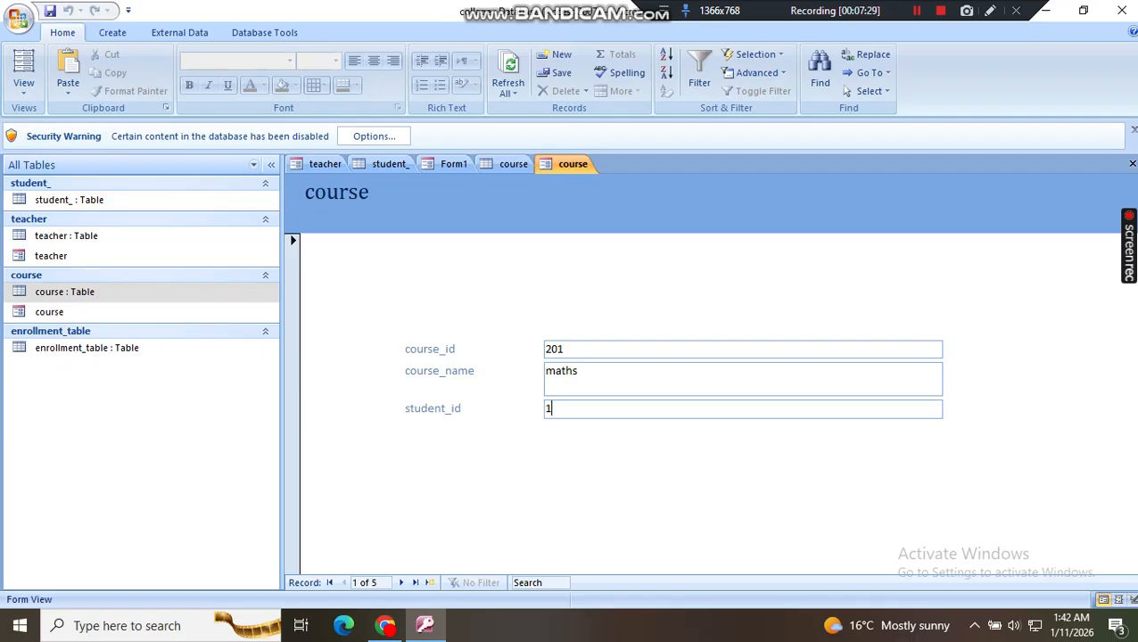
Step: Examine the blank new record in the student_ table and compare it with the student form Form1
{"action": "left_click", "coordinate": [390, 164]}
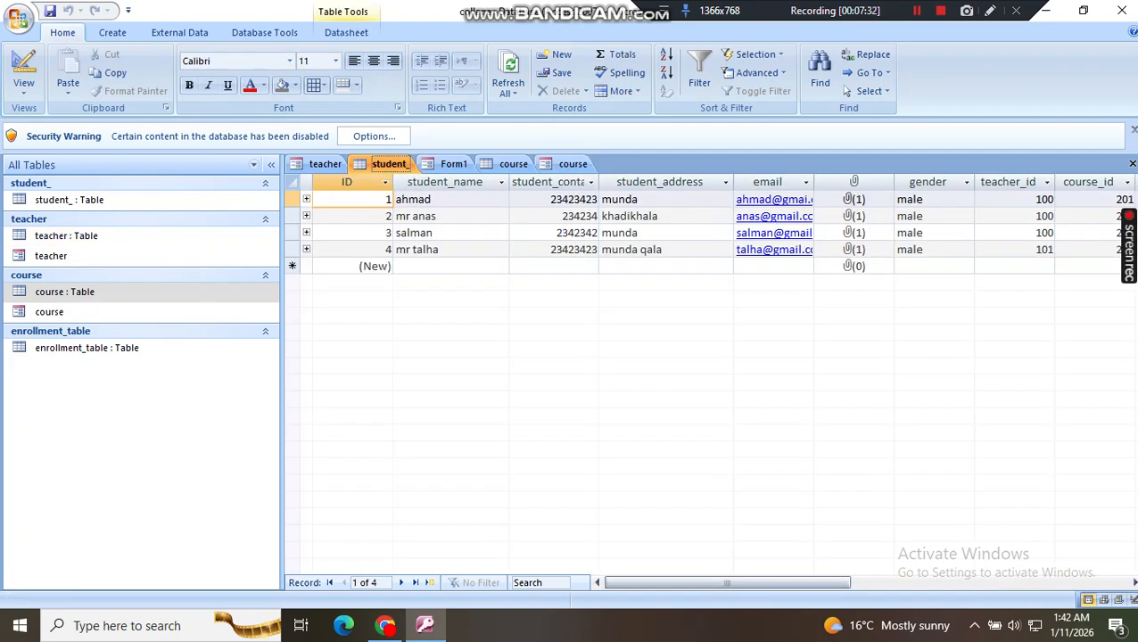
{"action": "left_click", "coordinate": [450, 267]}
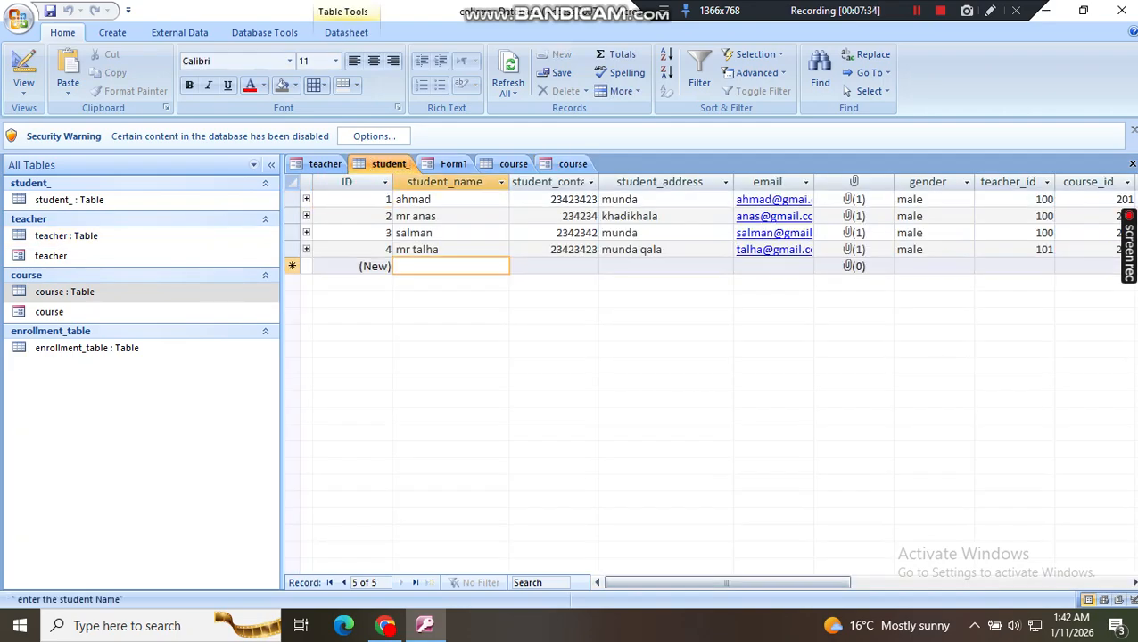
{"action": "key", "text": "Tab"}
{"action": "key", "text": "Tab"}
{"action": "left_click", "coordinate": [454, 164]}
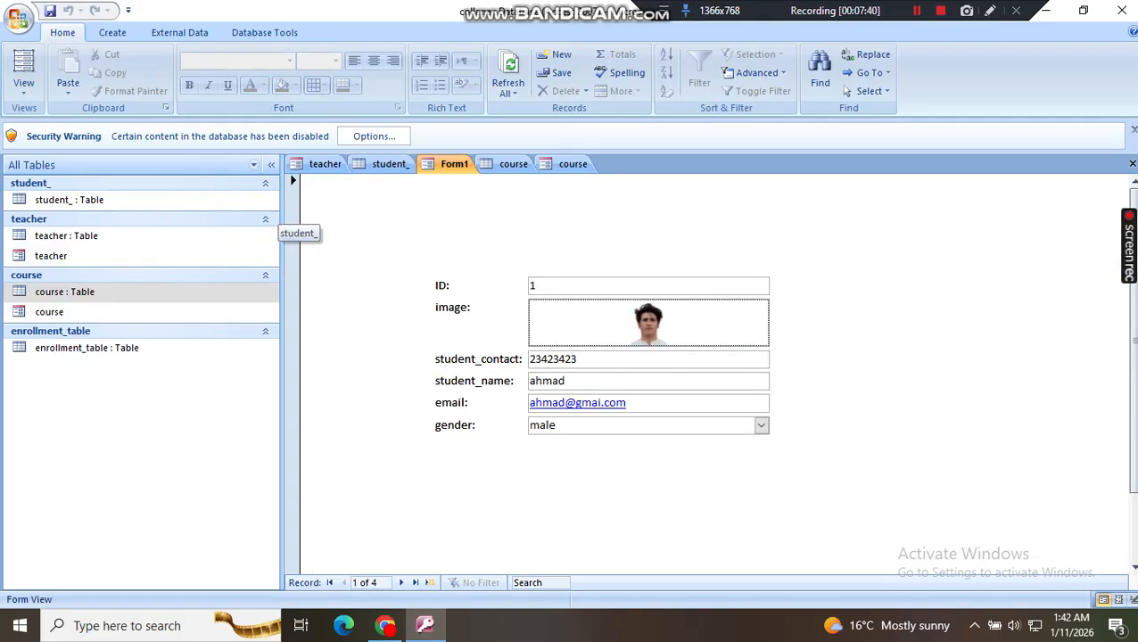
{"action": "left_click", "coordinate": [112, 32]}
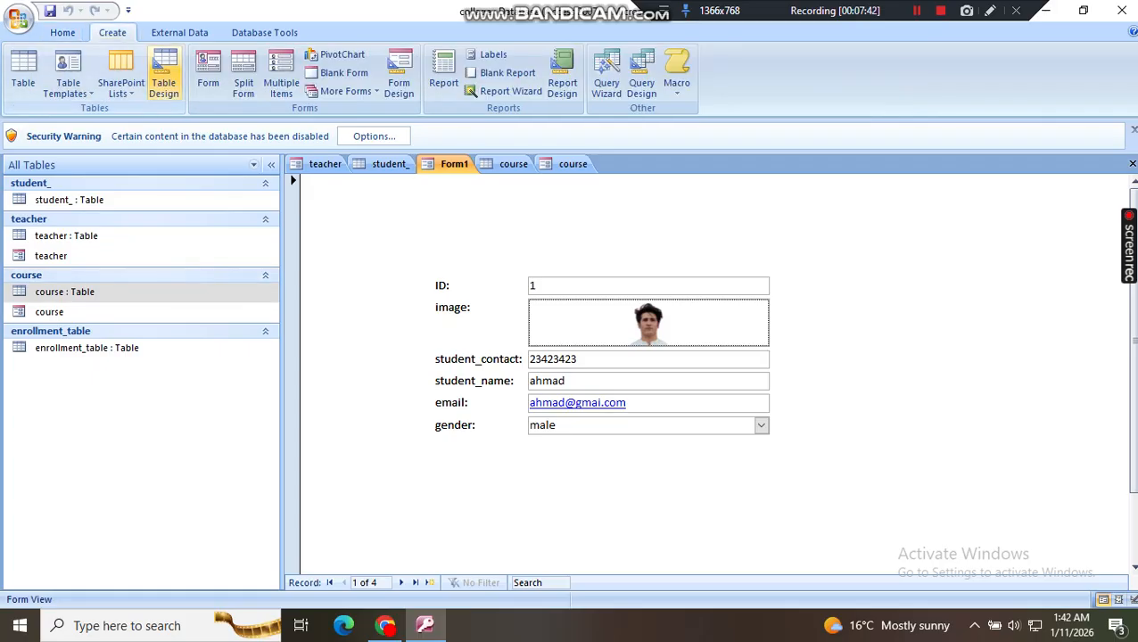